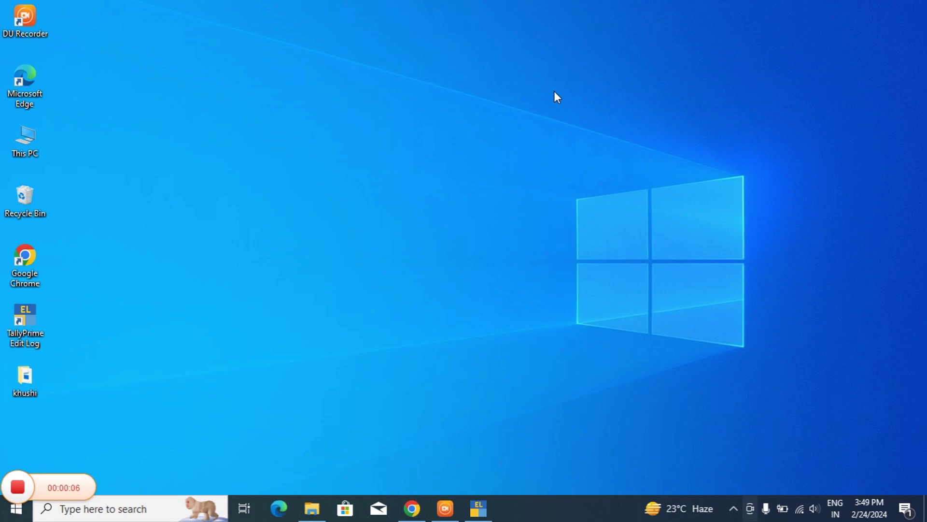
pyautogui.rightClick(570, 121)
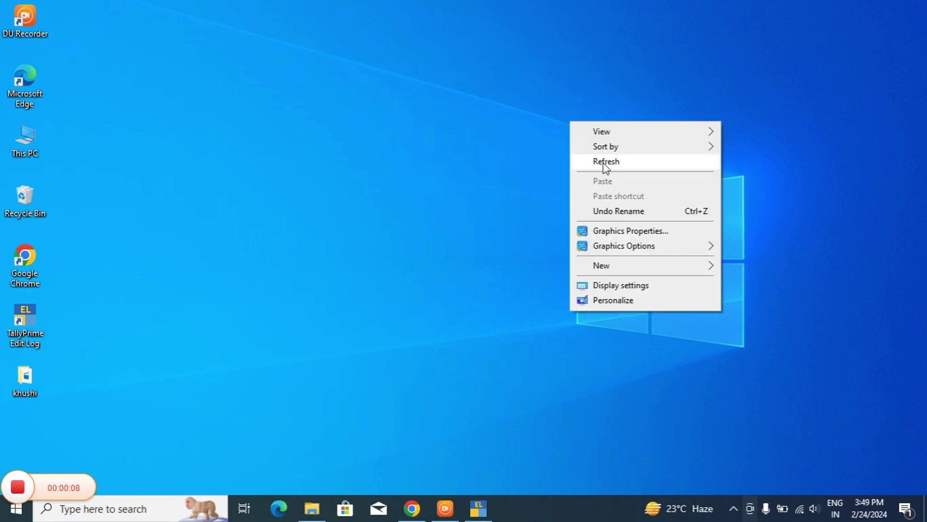
pyautogui.click(603, 162)
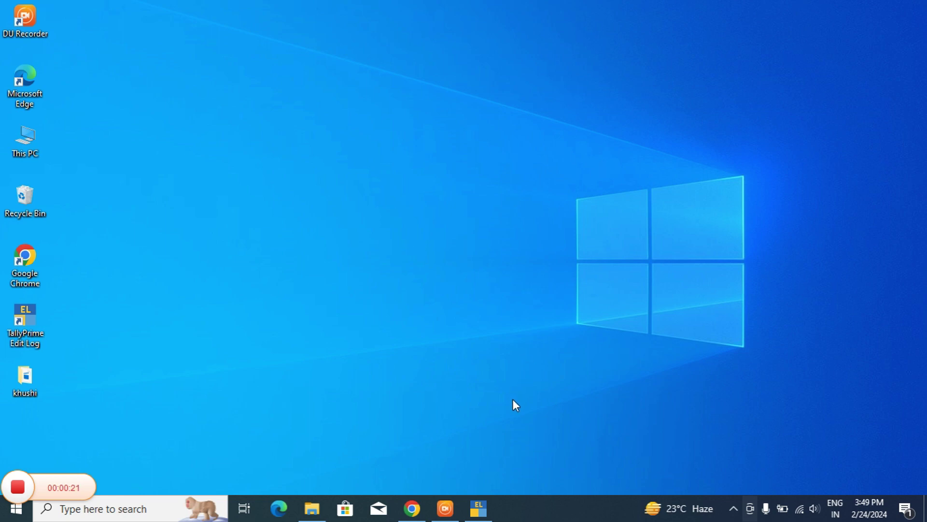
# Switch to TallyPrime and open voucher entry for Asha Trade Pvt. Ltd.
pyautogui.click(485, 507)
pyautogui.press('Up')
pyautogui.press('Up')
pyautogui.press('Up')
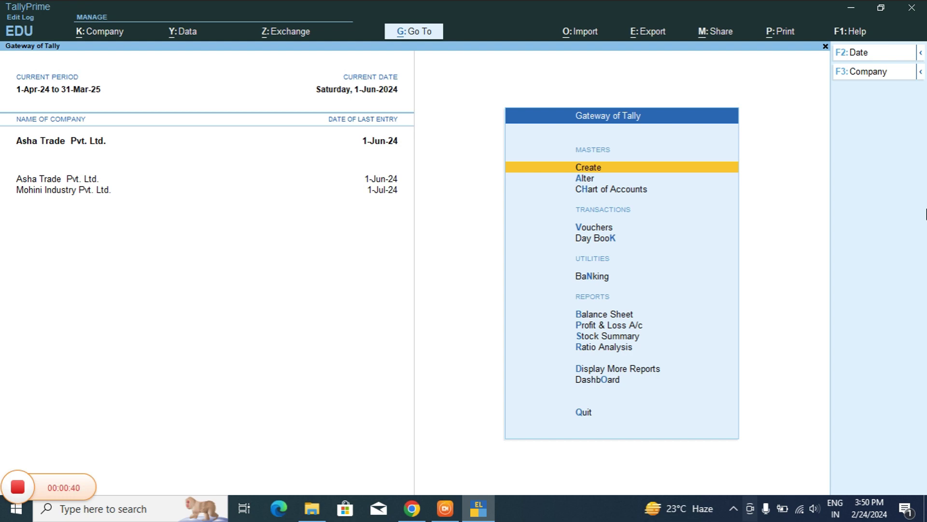
pyautogui.press('Down')
pyautogui.press('Down')
pyautogui.press('Down')
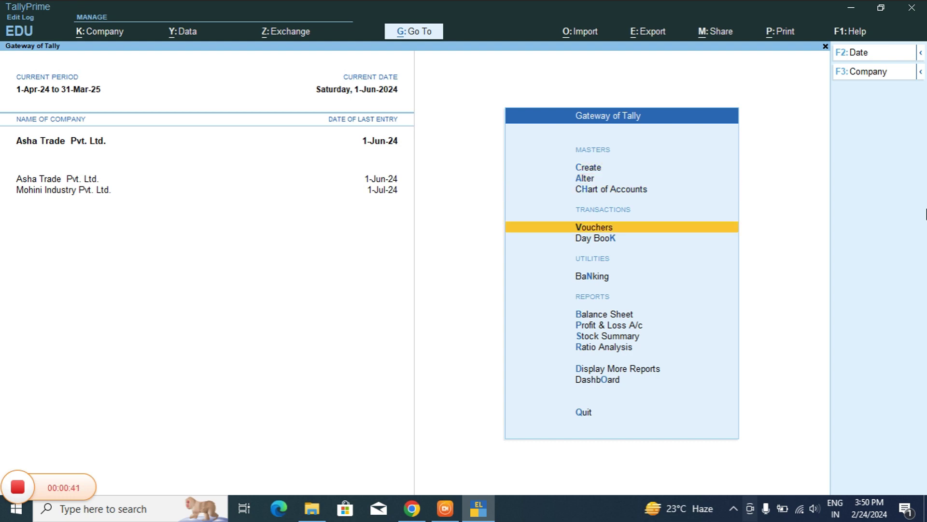
pyautogui.press('Return')
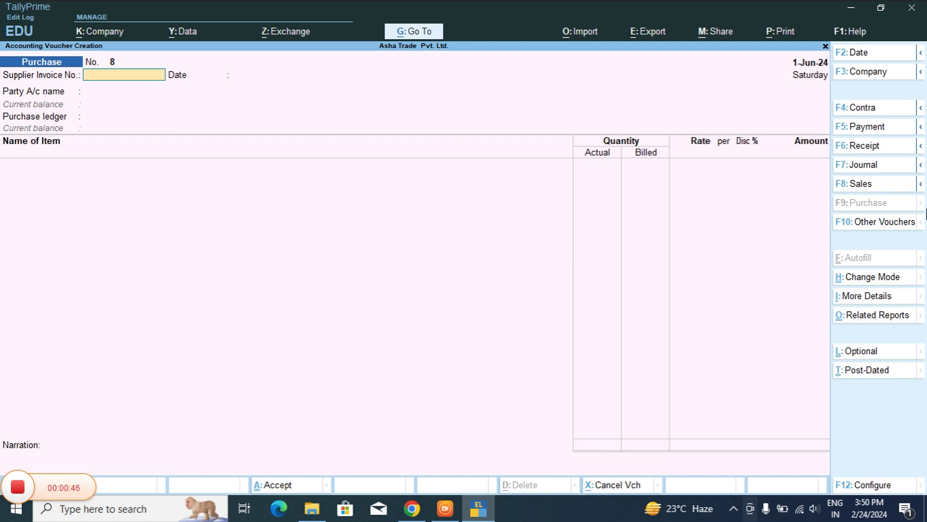
# Review the previously recorded purchase vouchers of Supplier B and Supplier A, and return to the Gateway of Tally without changing them.
pyautogui.press('pageup')
pyautogui.press('pageup')
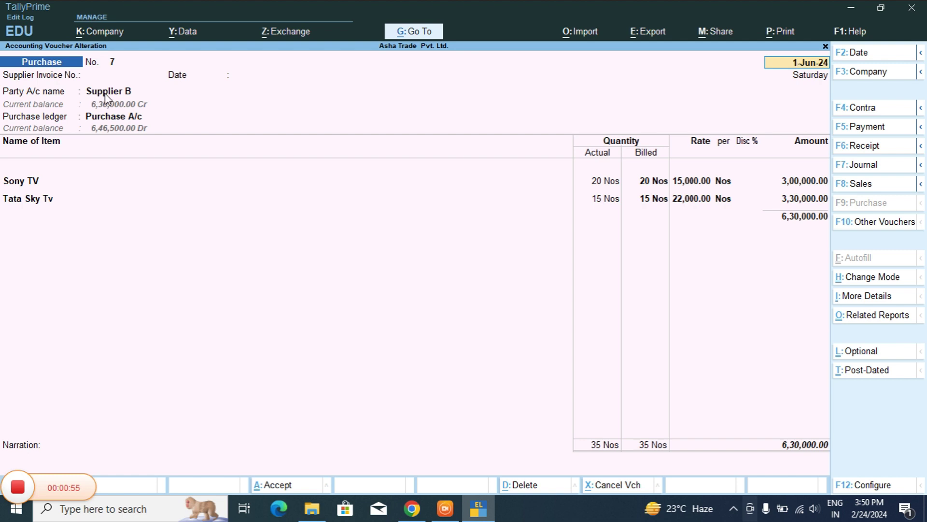
pyautogui.press('pageup')
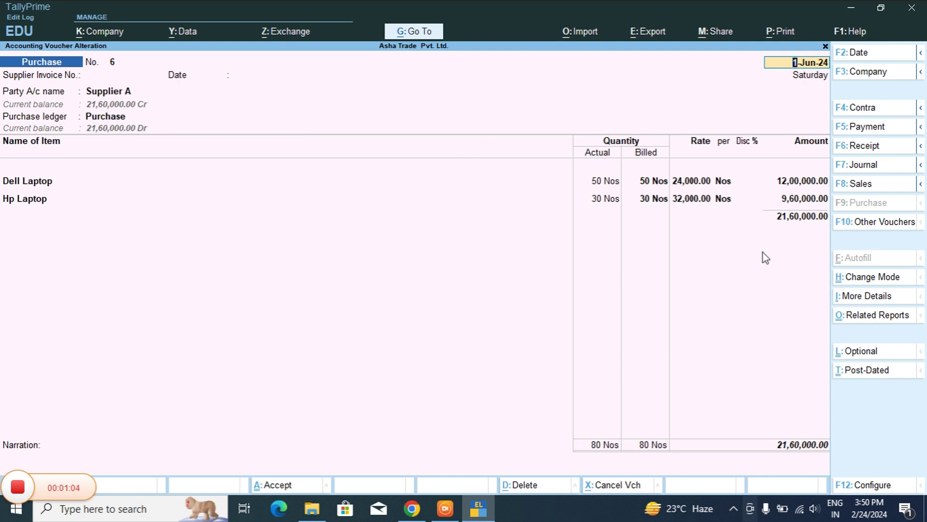
pyautogui.press('BackSpace')
pyautogui.press('Escape')
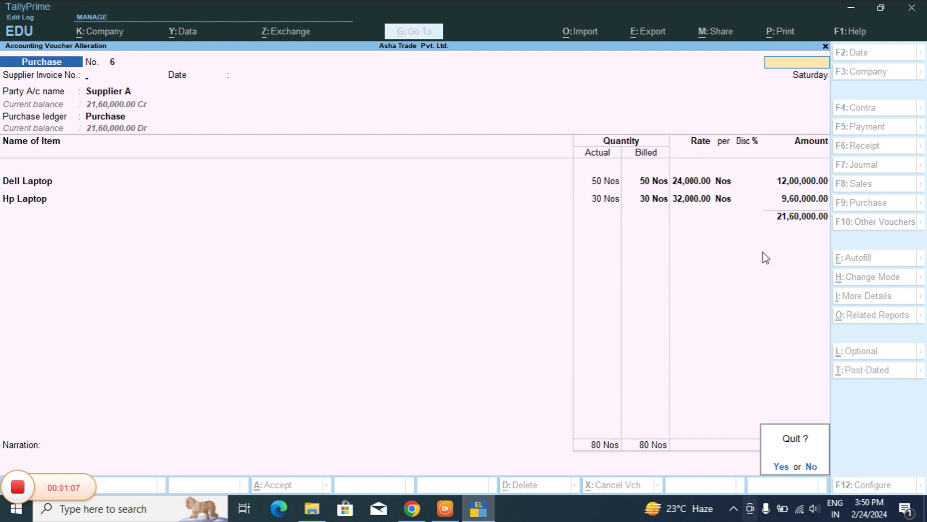
pyautogui.press('y')
pyautogui.press('Escape')
pyautogui.press('y')
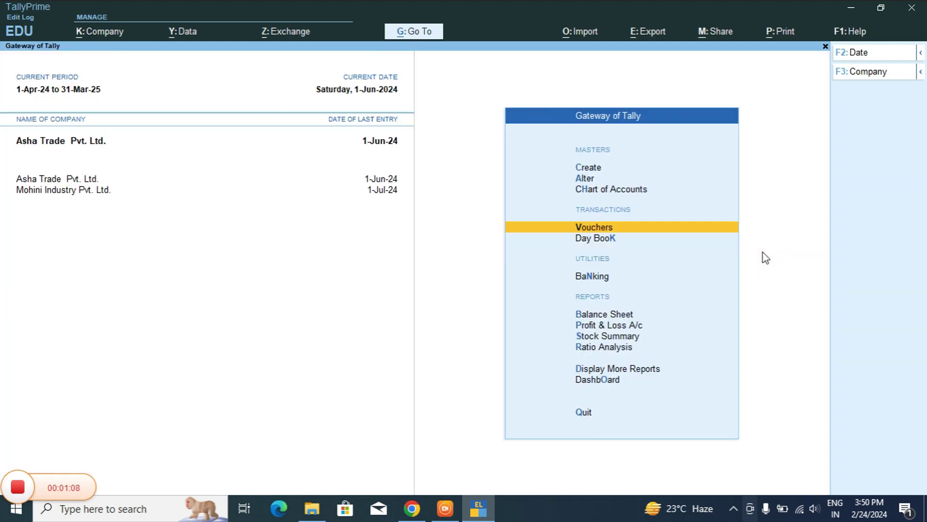
# Reopen voucher entry and start a new debit note.
pyautogui.press('Return')
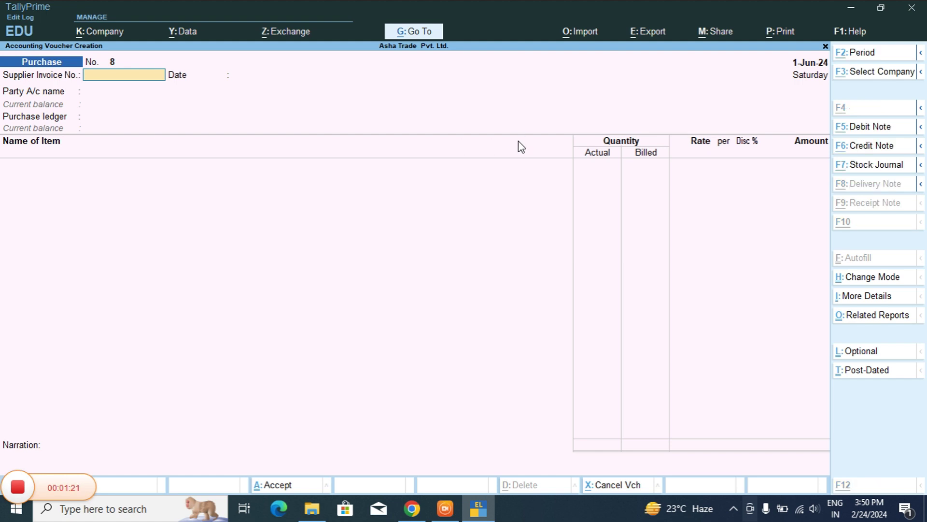
pyautogui.hotkey('ctrl', 'F9')
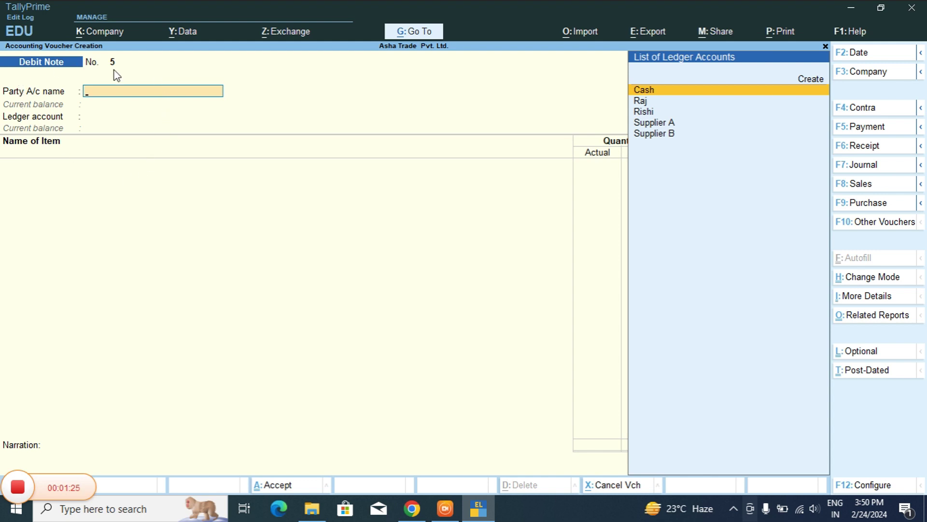
# Switch the debit note to Accounting Invoice mode and back to Item Invoice mode.
pyautogui.click(851, 277)
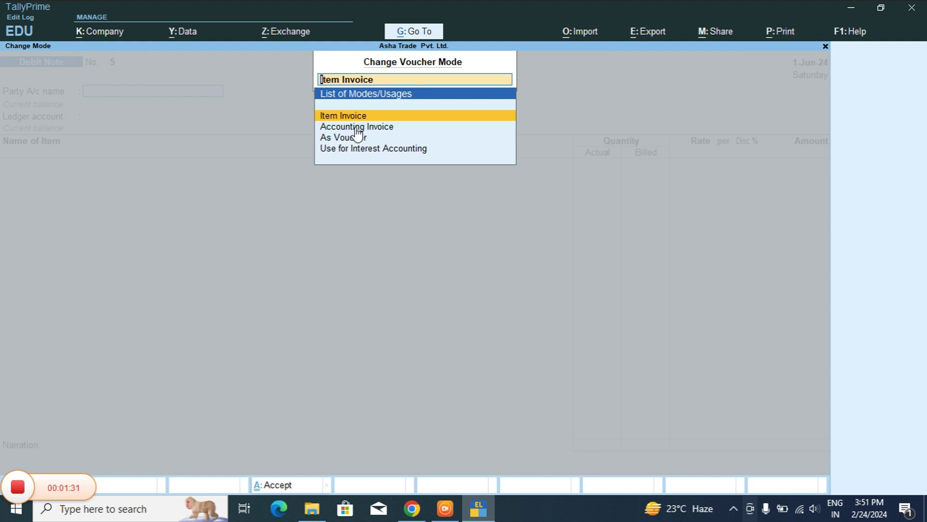
pyautogui.click(356, 127)
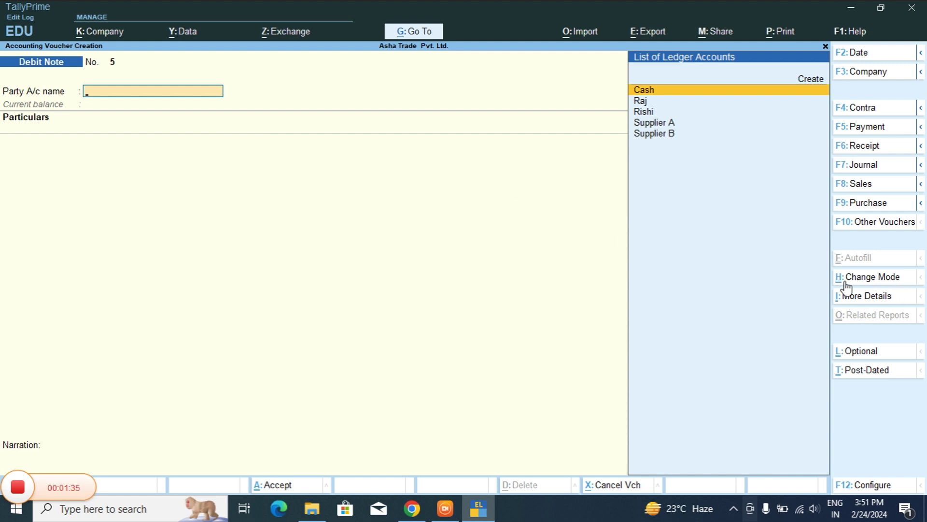
pyautogui.press('ctrl')
pyautogui.click(877, 278)
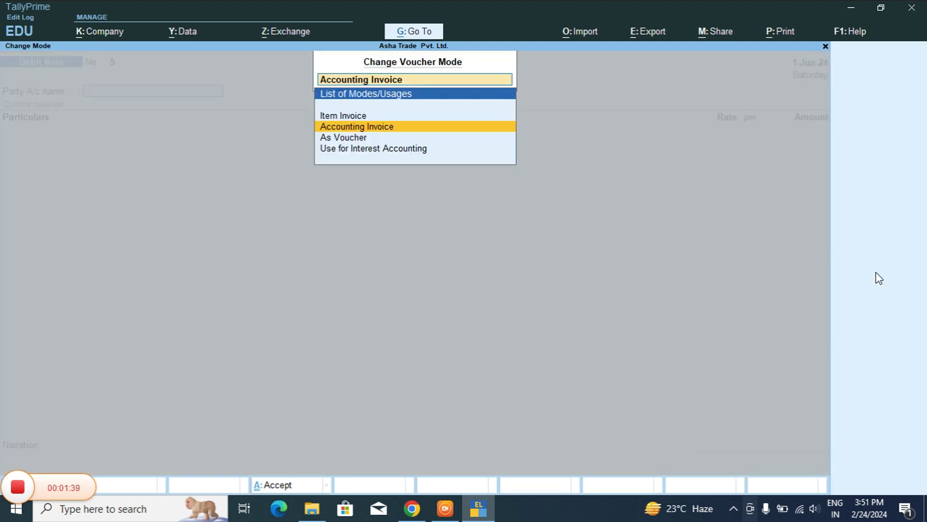
pyautogui.click(346, 117)
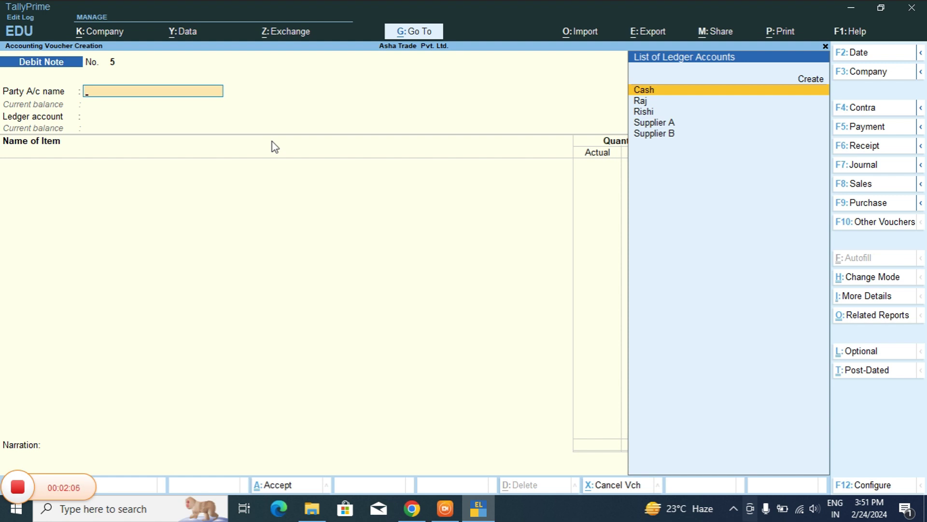
# Set the debit note's party to Supplier A with its default details, and the ledger account to Purchase Return.
pyautogui.press('Down')
pyautogui.press('Down')
pyautogui.press('Down')
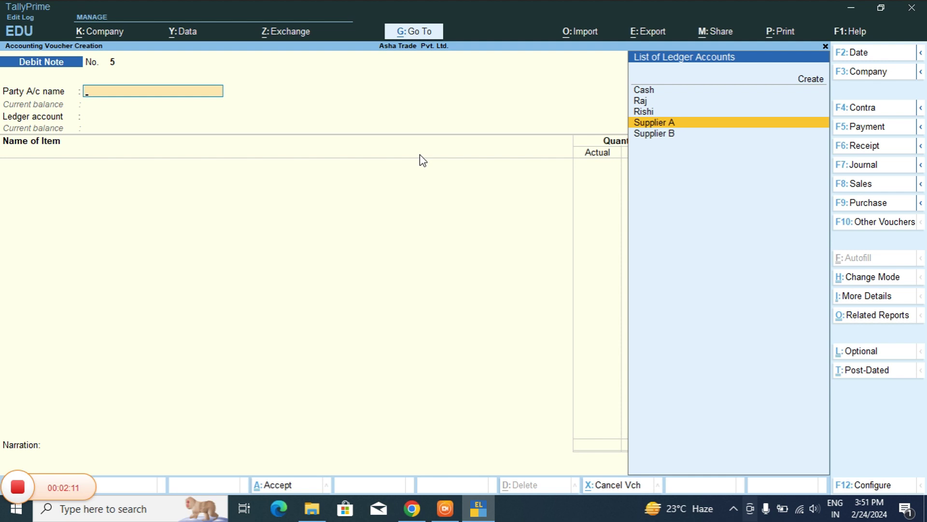
pyautogui.press('Return')
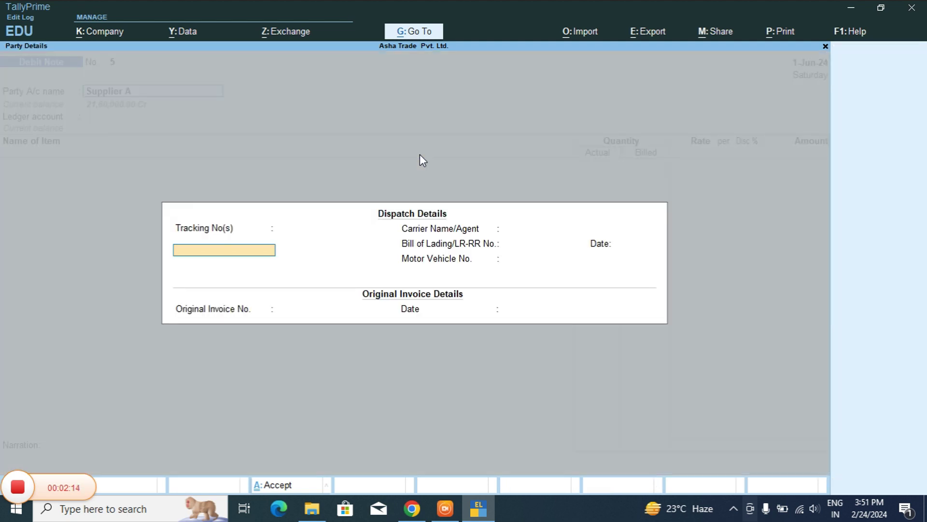
pyautogui.hotkey('ctrl', 'a')
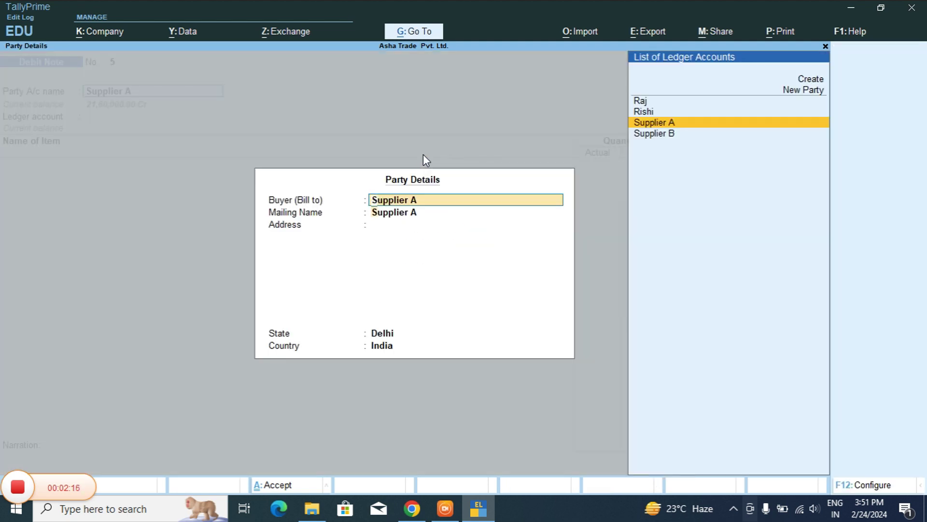
pyautogui.press('Return')
pyautogui.press('Return')
pyautogui.hotkey('ctrl', 'a')
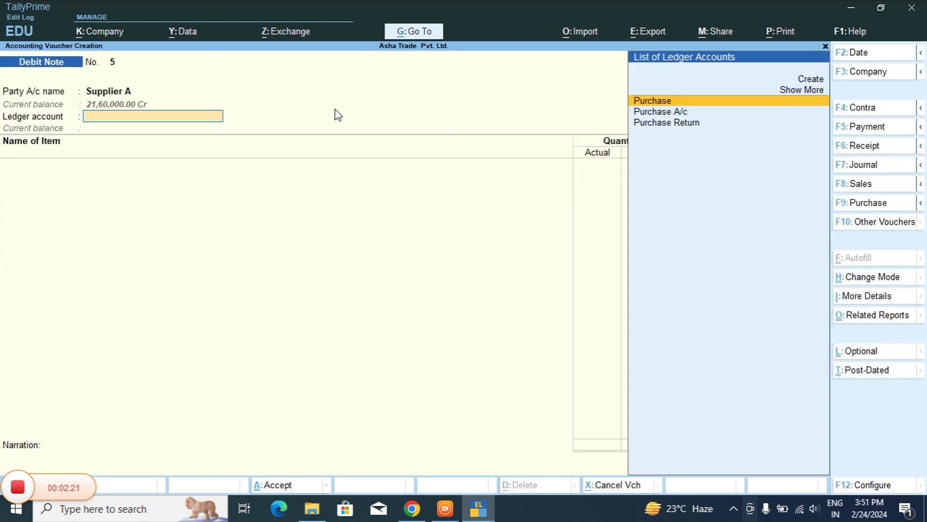
pyautogui.click(657, 123)
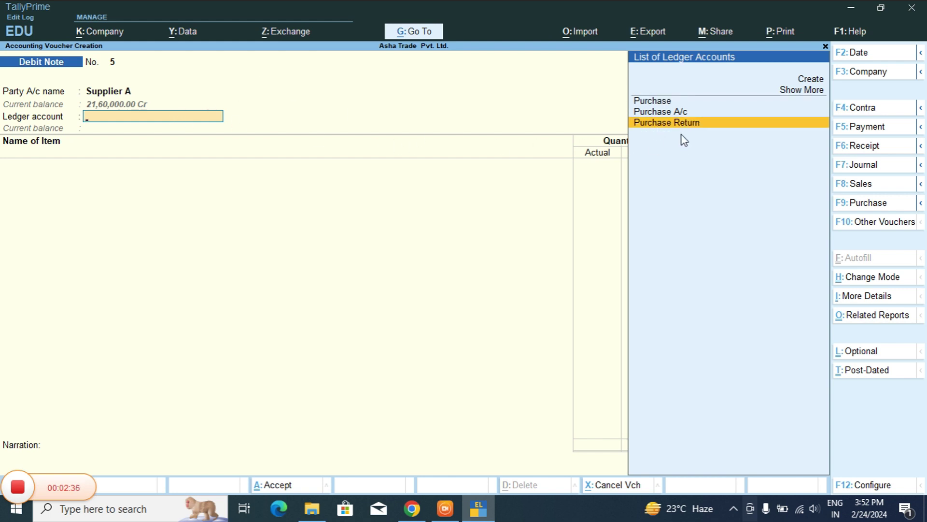
pyautogui.click(694, 122)
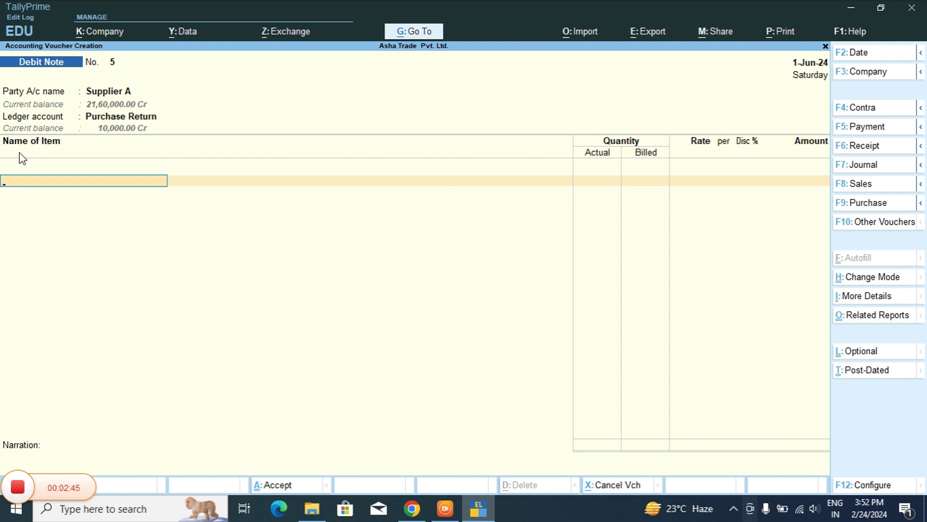
# Add Dell Laptop as the first returned item with a quantity of 5 Nos at the default rate of 24,000.00.
pyautogui.click(364, 180)
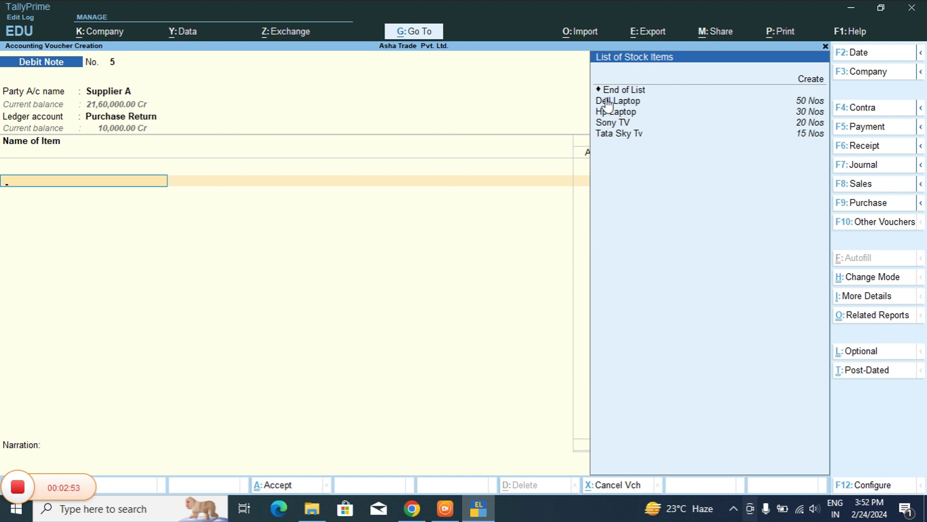
pyautogui.click(607, 102)
pyautogui.click(606, 102)
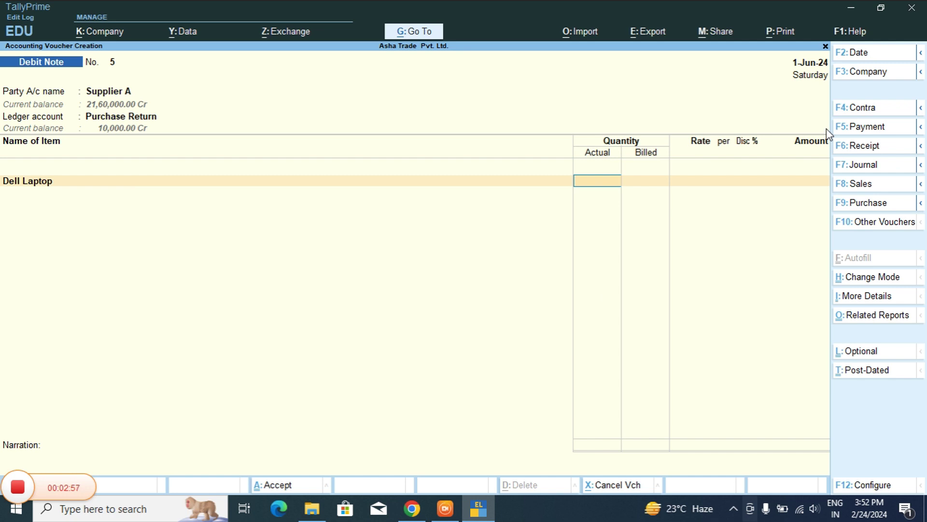
pyautogui.write('5')
pyautogui.press('Return')
pyautogui.press('Return')
pyautogui.press('Return')
pyautogui.press('Return')
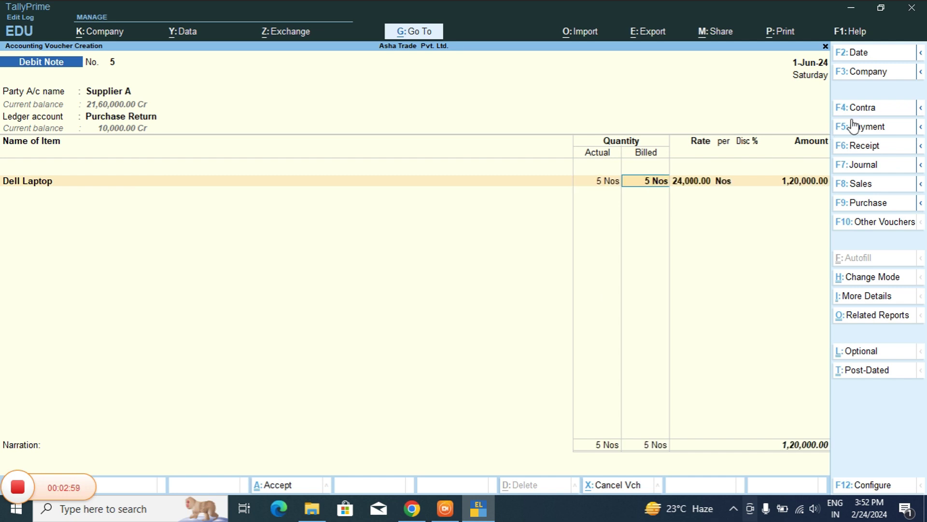
pyautogui.press('Return')
pyautogui.press('Return')
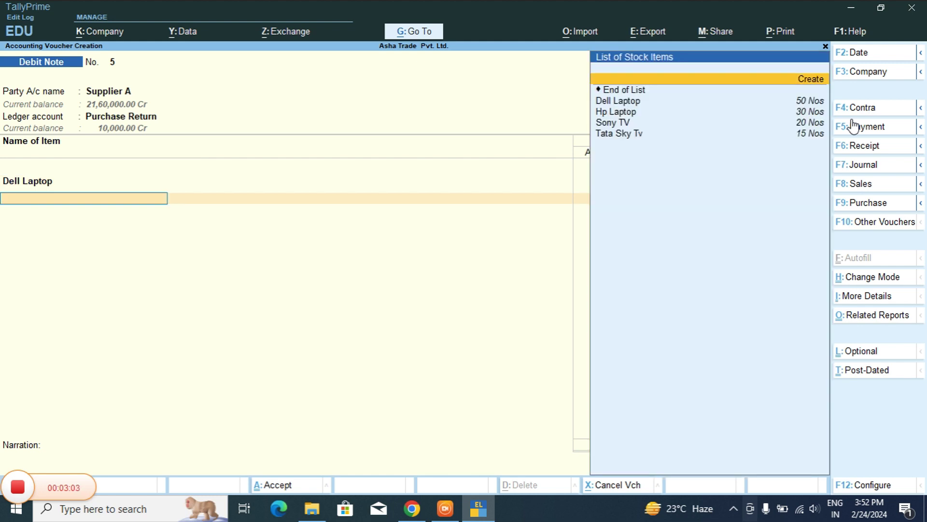
# Add Hp Laptop as the second returned item with a quantity of 5 Nos at the default rate of 32,000.00.
pyautogui.press('Down')
pyautogui.press('Down')
pyautogui.press('Return')
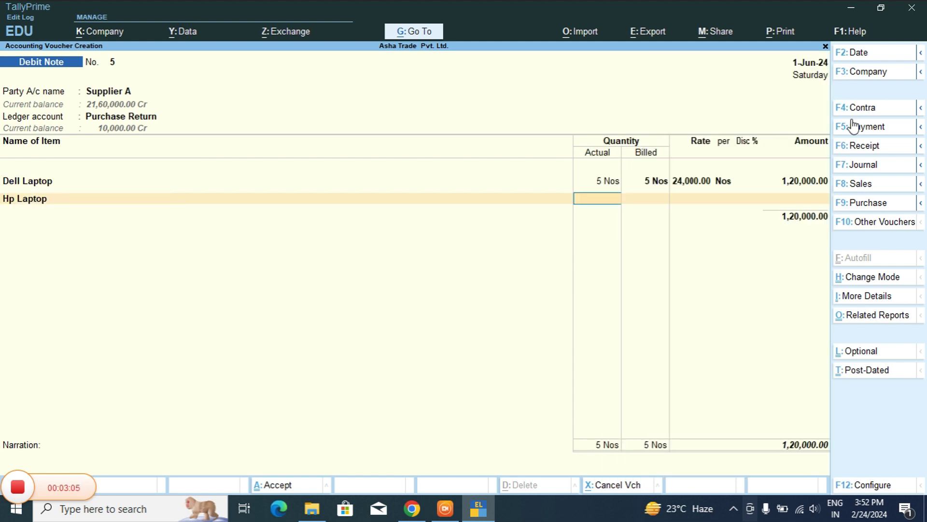
pyautogui.write('5')
pyautogui.press('Return')
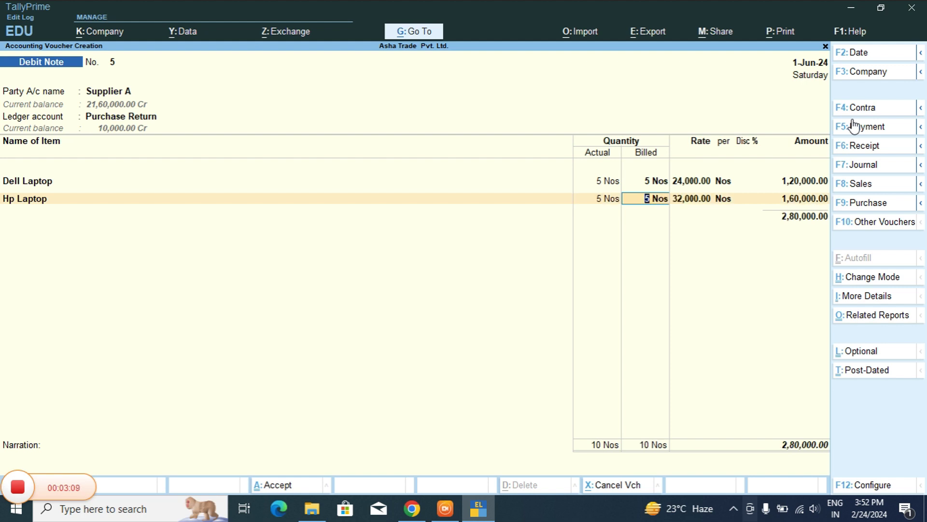
pyautogui.press('Return')
pyautogui.press('Return')
pyautogui.press('Return')
pyautogui.press('Return')
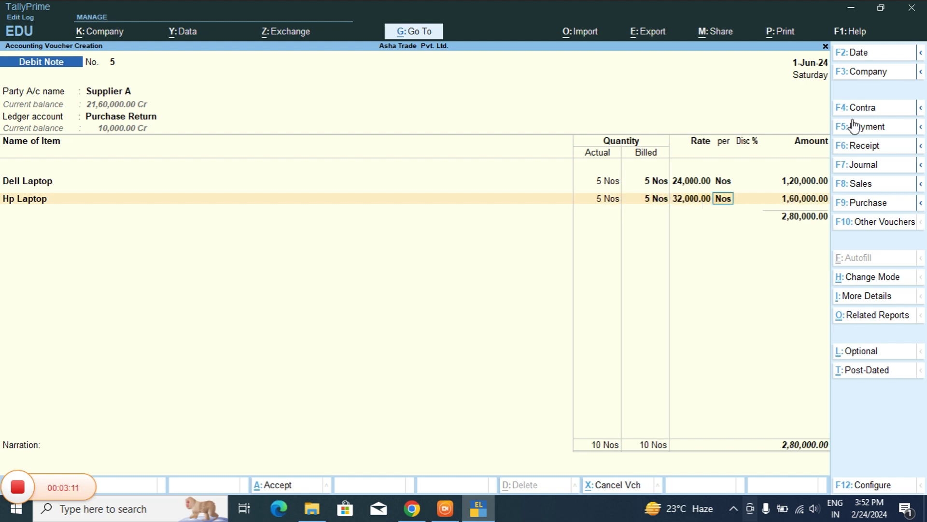
pyautogui.press('Return')
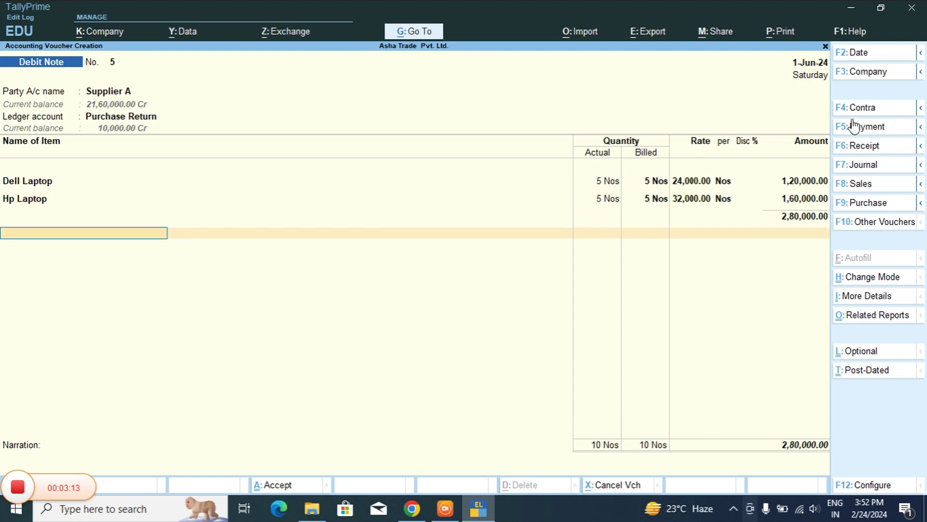
# End the item list, adjust the full amount as Agst Ref to Supplier A's pending bill Sup-1, and accept the debit note.
pyautogui.press('Return')
pyautogui.press('Return')
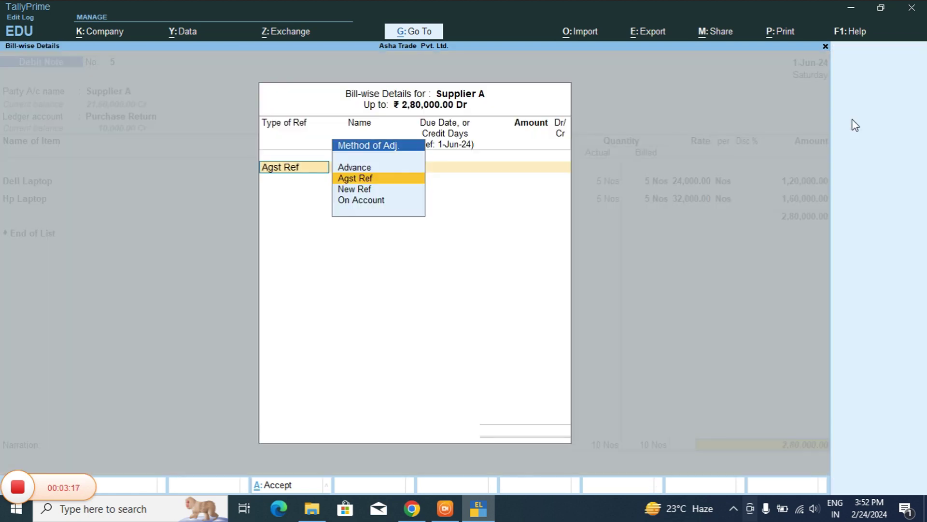
pyautogui.press('Return')
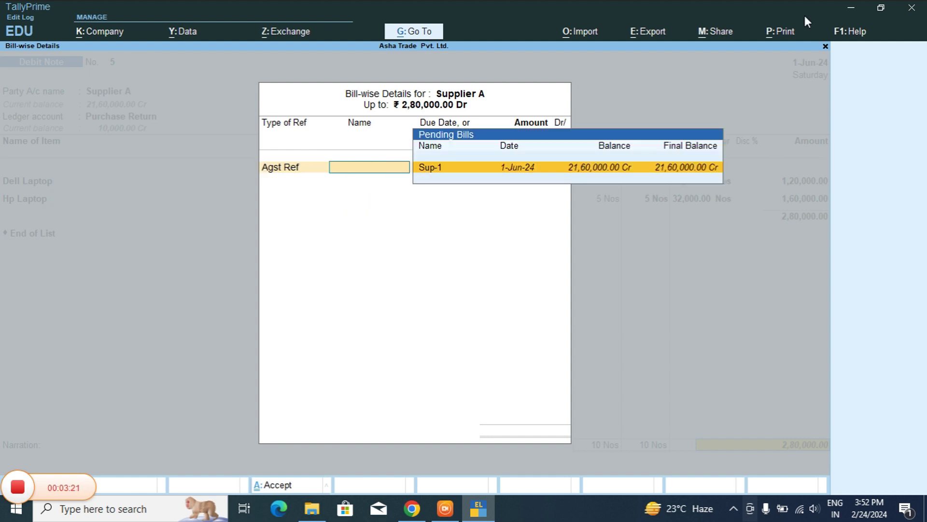
pyautogui.click(602, 173)
pyautogui.press('Return')
pyautogui.press('Return')
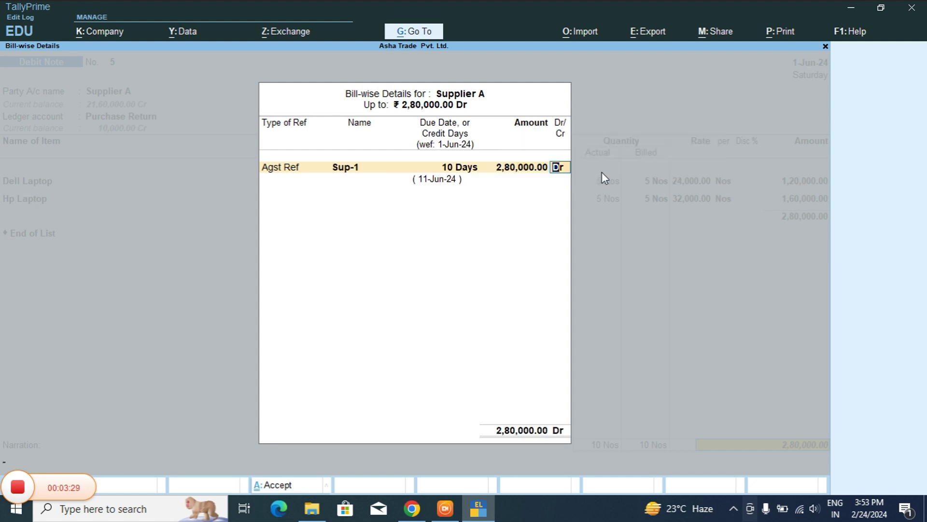
pyautogui.press('Return')
pyautogui.press('Return')
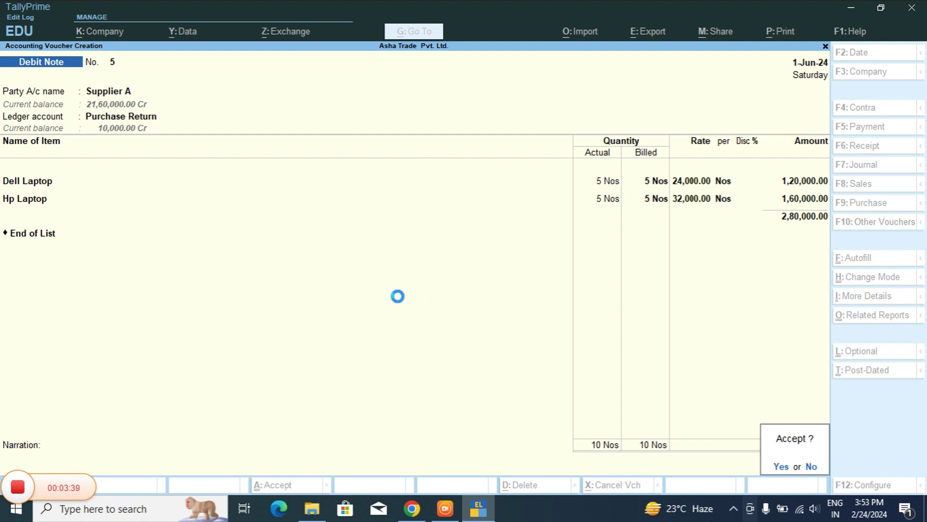
pyautogui.press('Return')
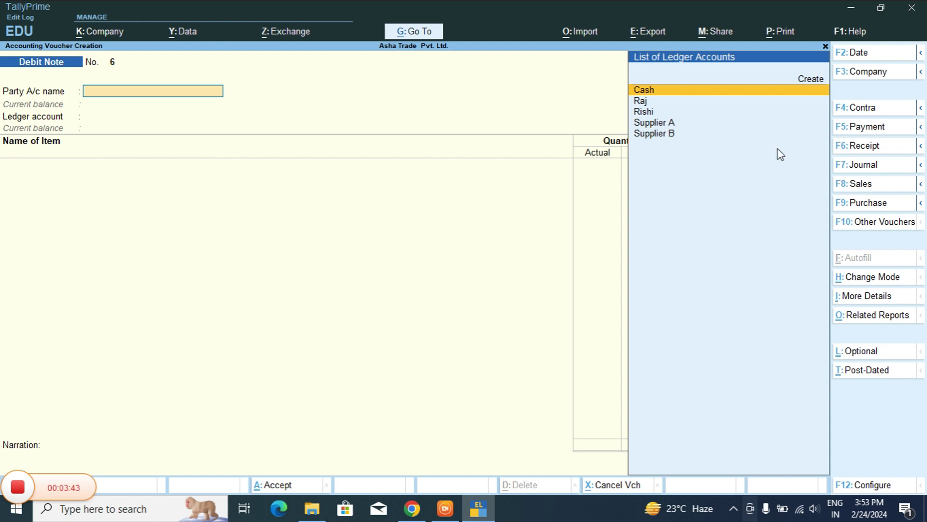
# Keep Item Invoice as the voucher mode of the new debit note.
pyautogui.press('alt')
pyautogui.click(865, 277)
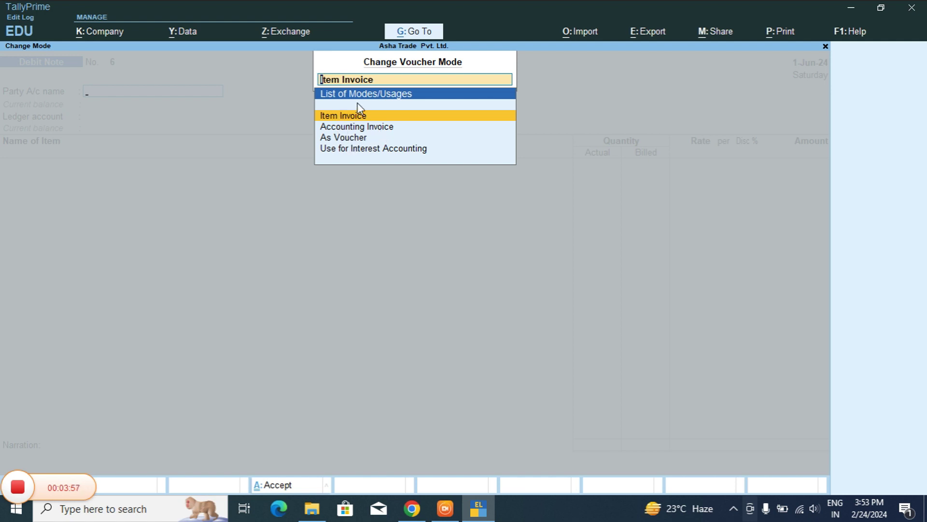
pyautogui.press('Return')
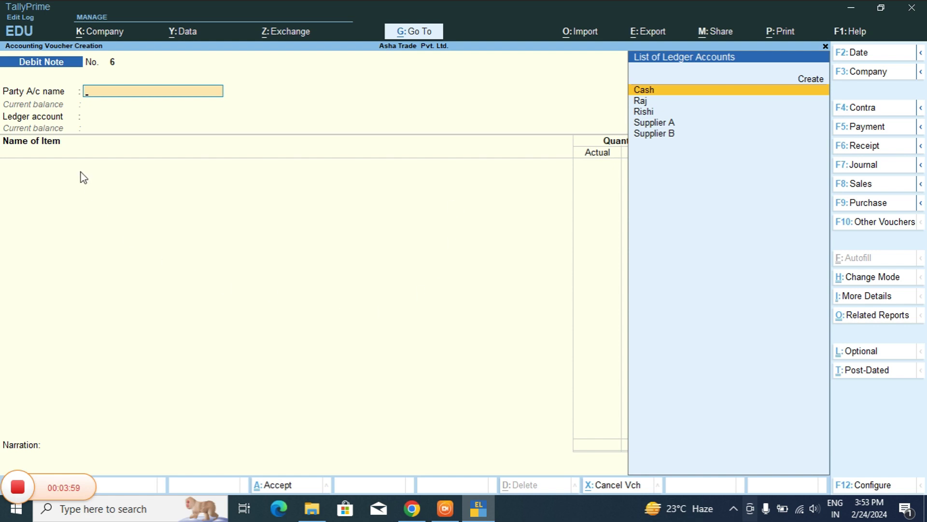
pyautogui.press('Escape')
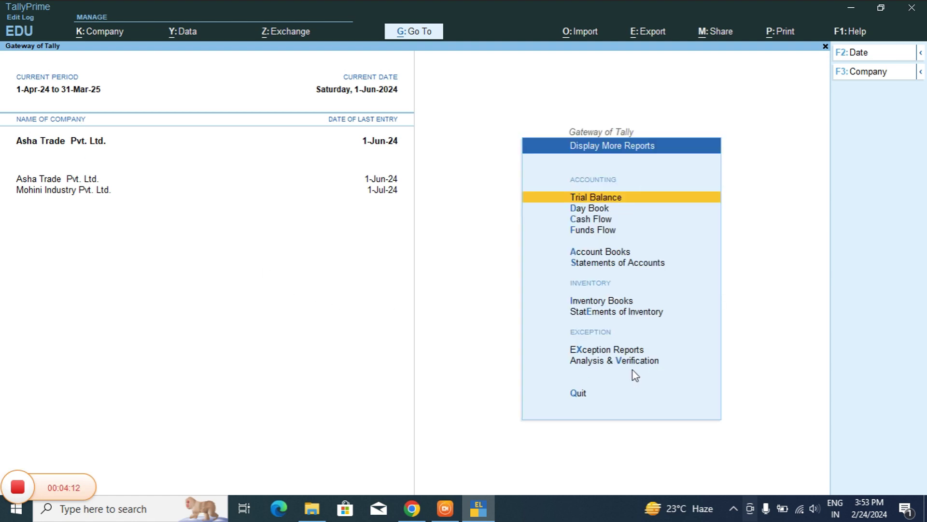
pyautogui.press('Escape')
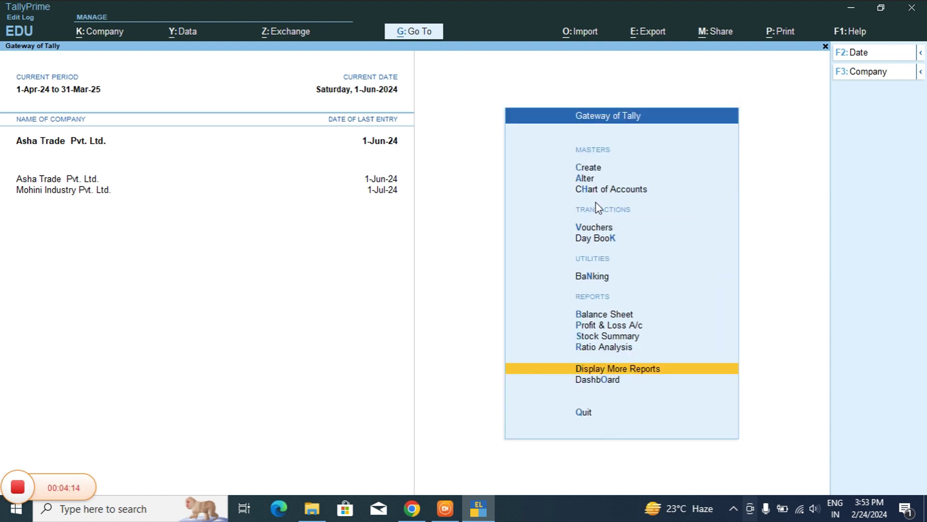
pyautogui.click(589, 228)
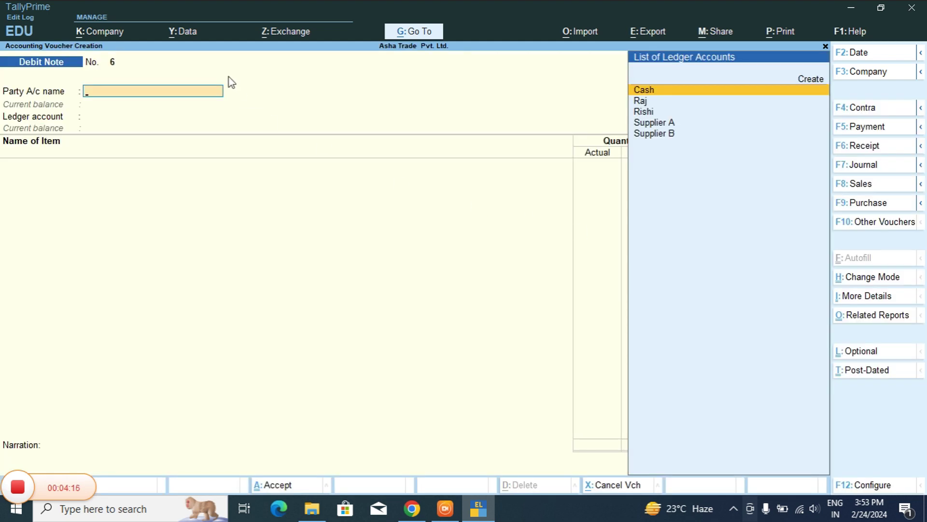
# Set the debit note's party to Supplier B with its default details, and the ledger account to Purchase.
pyautogui.click(657, 136)
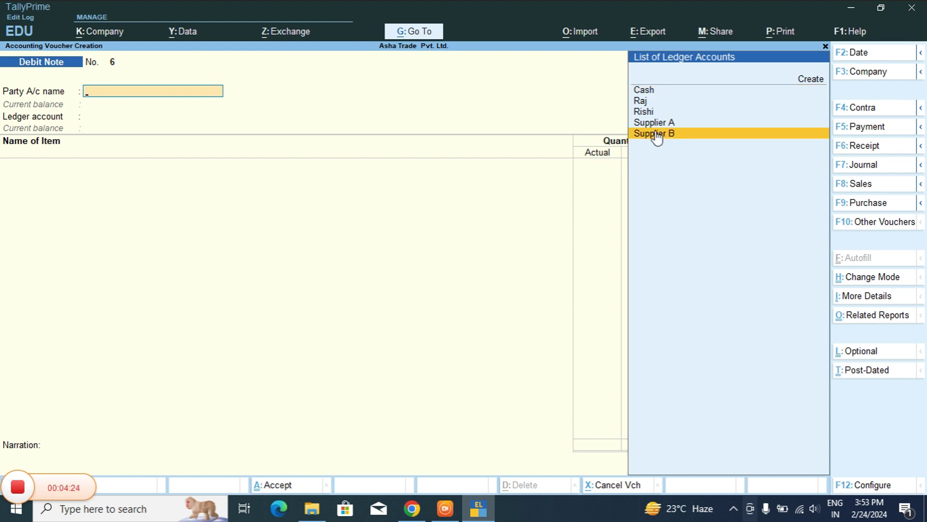
pyautogui.click(657, 136)
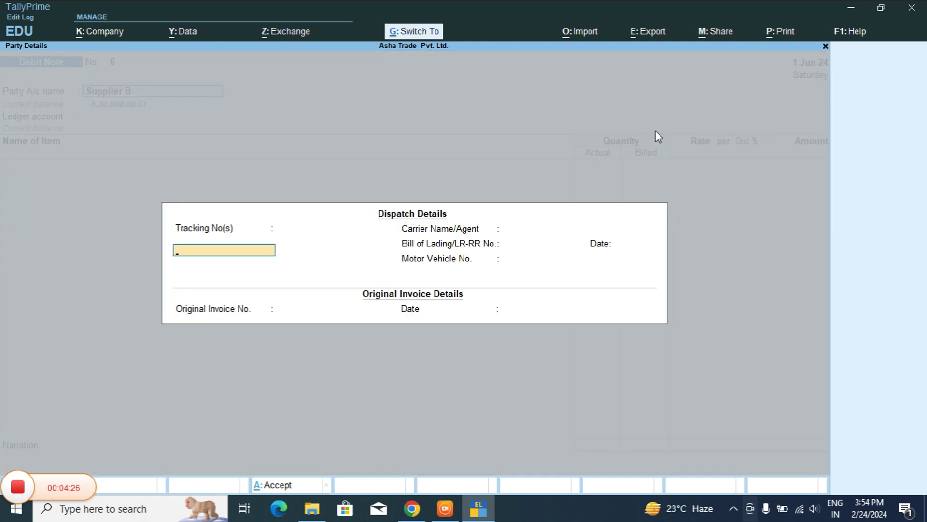
pyautogui.press('BackSpace')
pyautogui.press('Return')
pyautogui.hotkey('ctrl', 'a')
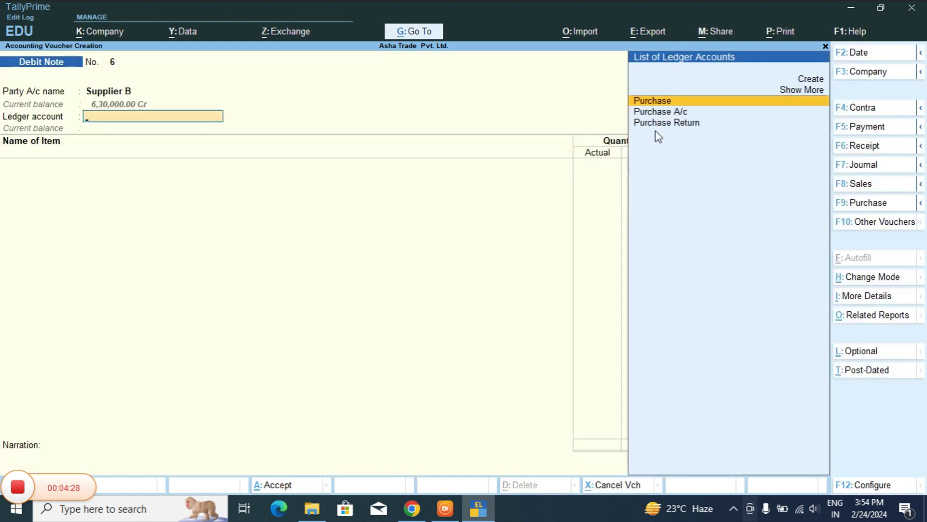
pyautogui.press('Return')
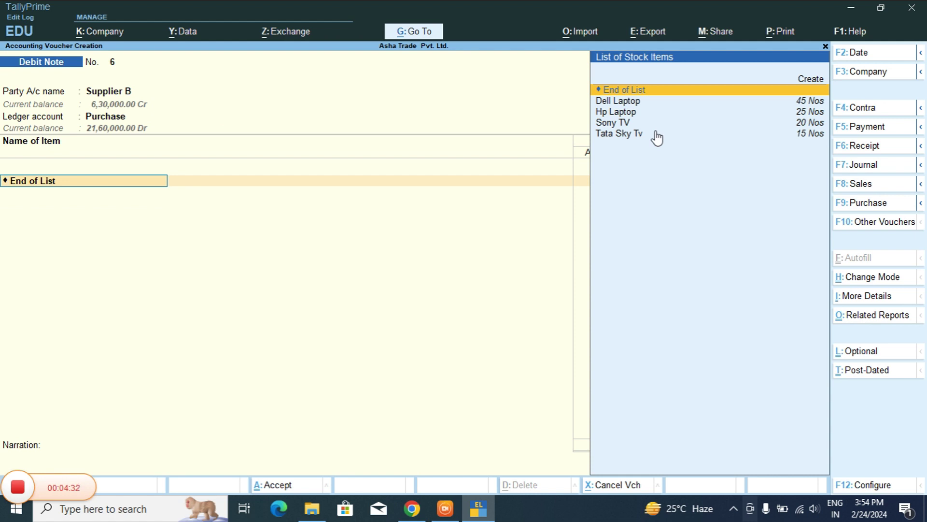
# Add Sony TV as the first returned item with a quantity of 6 Nos at the default rate of 15,000.00.
pyautogui.press('Down')
pyautogui.press('Down')
pyautogui.press('Down')
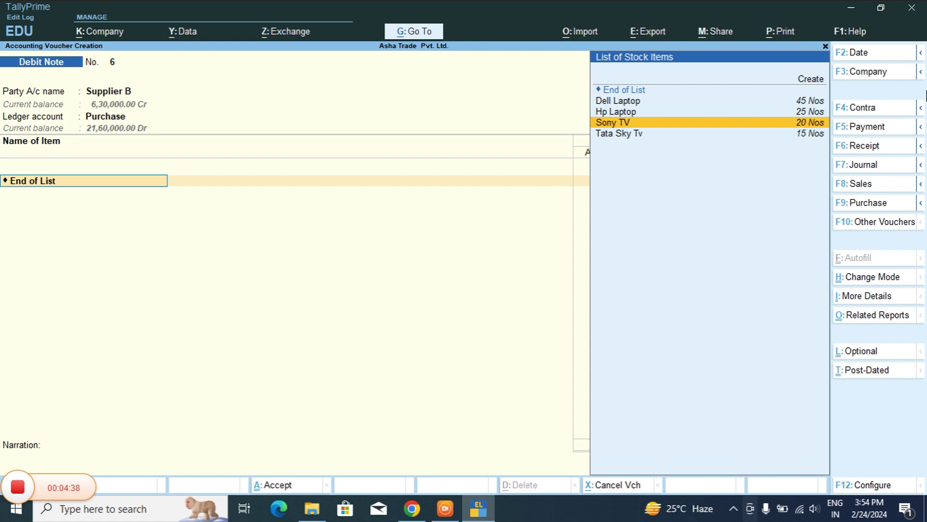
pyautogui.press('Return')
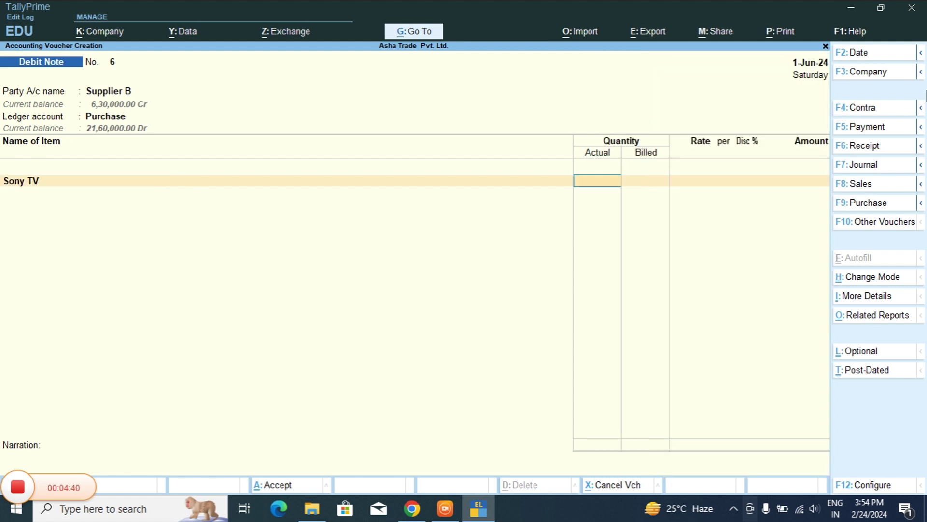
pyautogui.write('6')
pyautogui.press('Return')
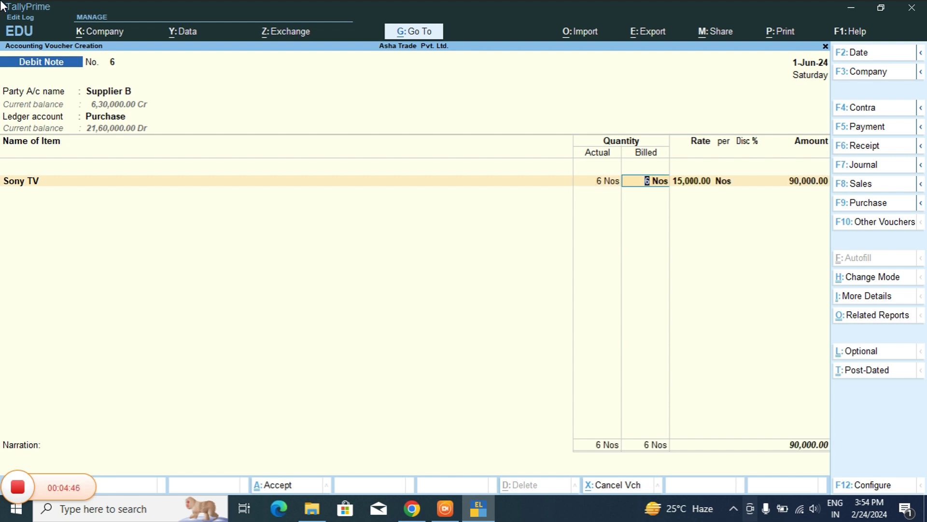
pyautogui.press('Return')
pyautogui.press('Return')
pyautogui.press('Return')
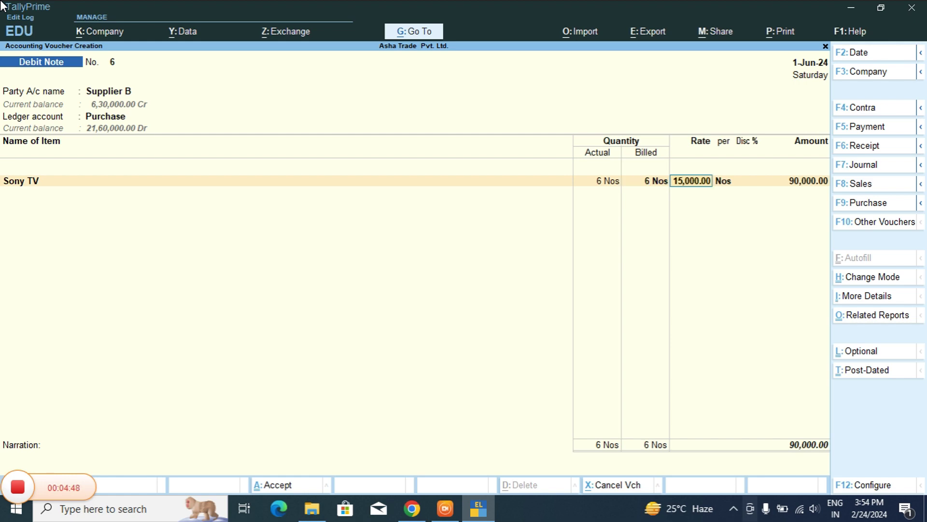
pyautogui.press('Return')
pyautogui.press('Return')
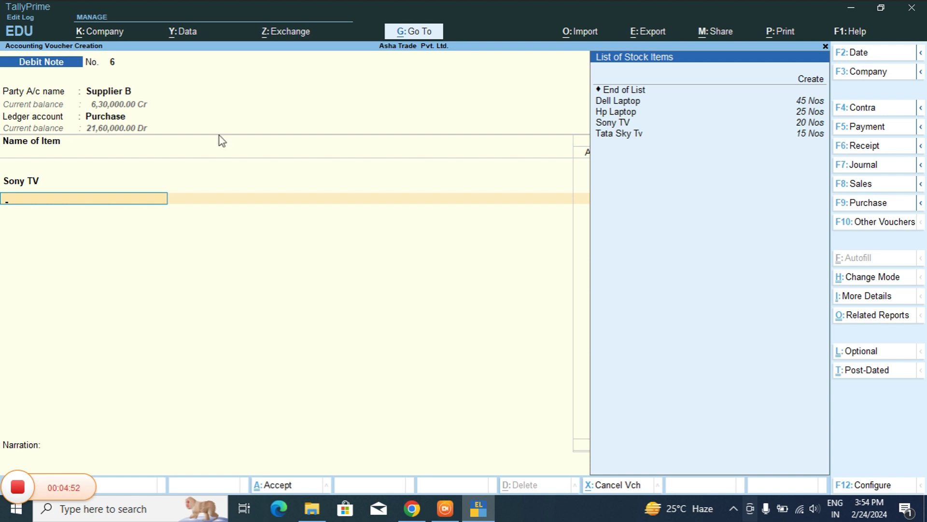
# Add Tata Sky Tv as the second returned item with a quantity of 3 Nos at the default rate of 22,000.00.
pyautogui.press('Down')
pyautogui.press('Down')
pyautogui.press('Down')
pyautogui.press('Down')
pyautogui.press('Down')
pyautogui.press('Down')
pyautogui.press('Return')
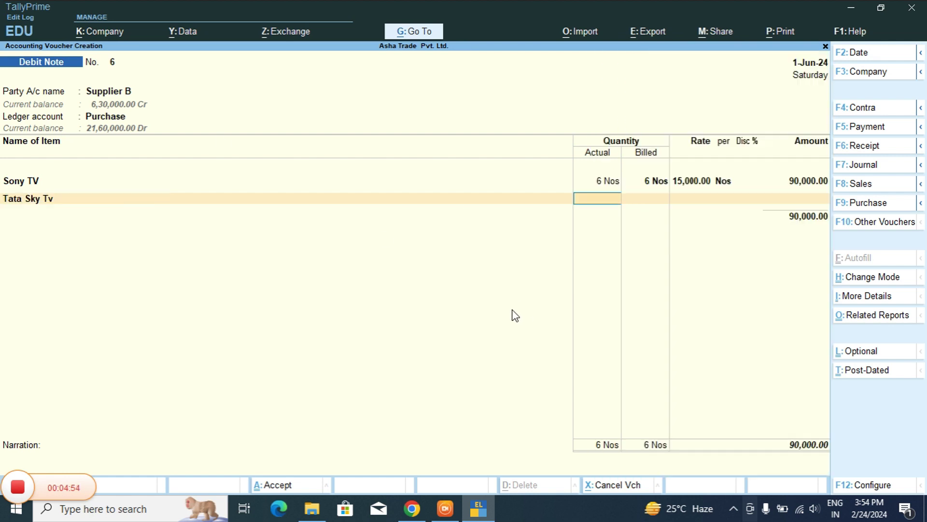
pyautogui.write('3')
pyautogui.press('Return')
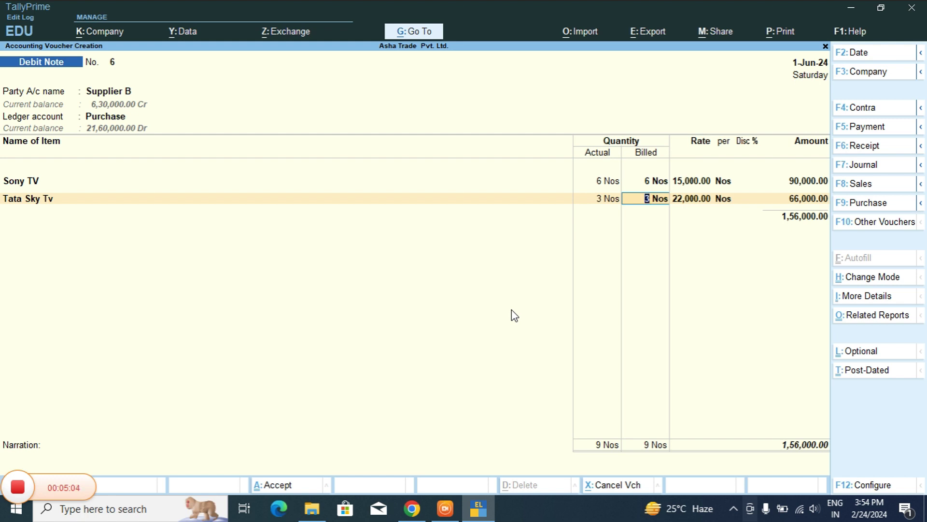
pyautogui.press('Return')
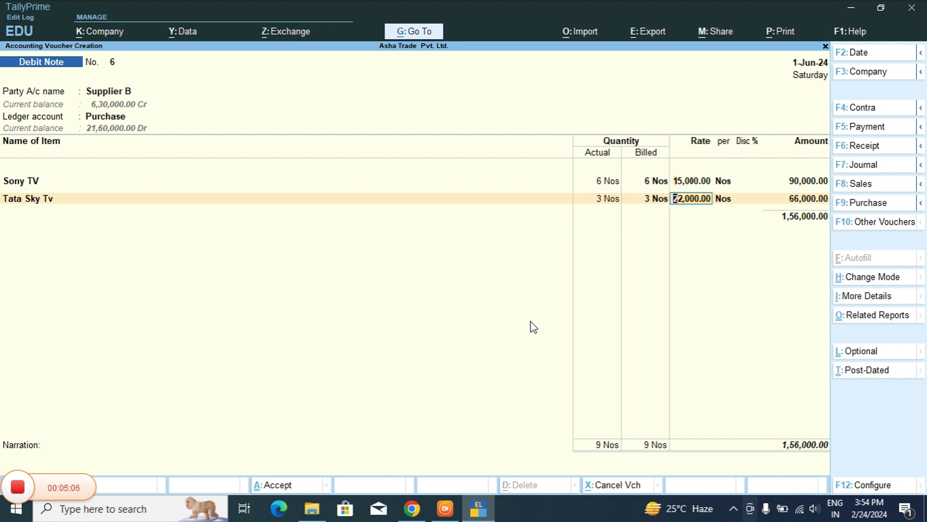
pyautogui.press('Up')
pyautogui.press('Return')
pyautogui.press('Return')
pyautogui.press('Return')
pyautogui.press('Return')
pyautogui.press('Return')
pyautogui.press('Return')
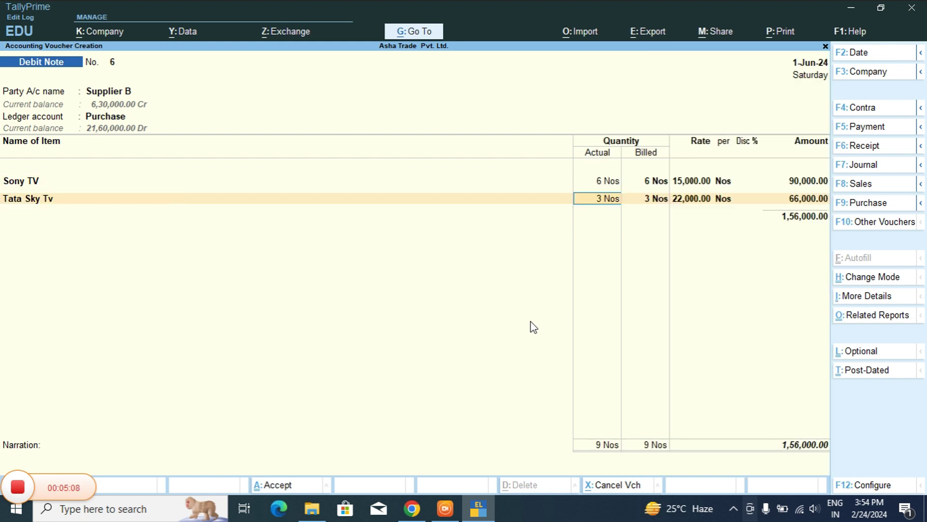
pyautogui.press('Return')
pyautogui.press('Return')
pyautogui.press('Return')
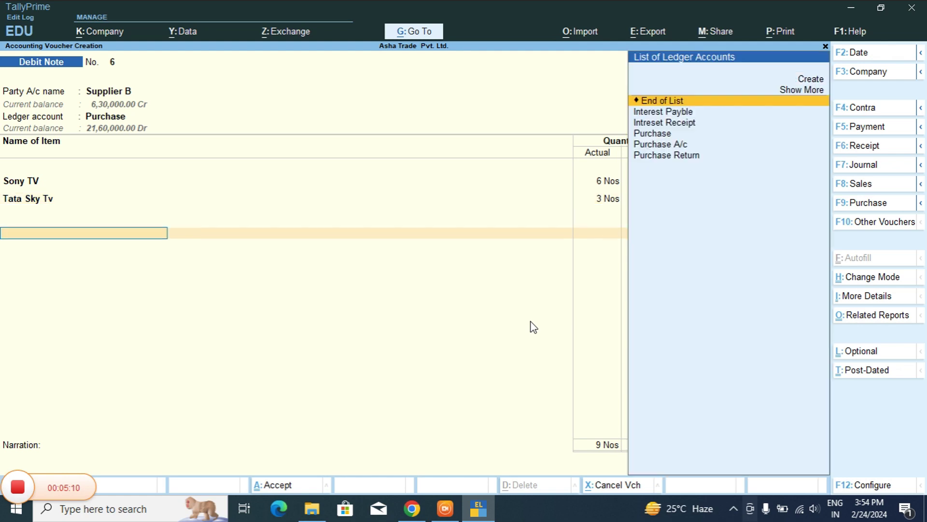
# End the entry list, adjust the full amount as Agst Ref to Supplier B's pending bill Sup-B, and accept the debit note.
pyautogui.press('Return')
pyautogui.press('Return')
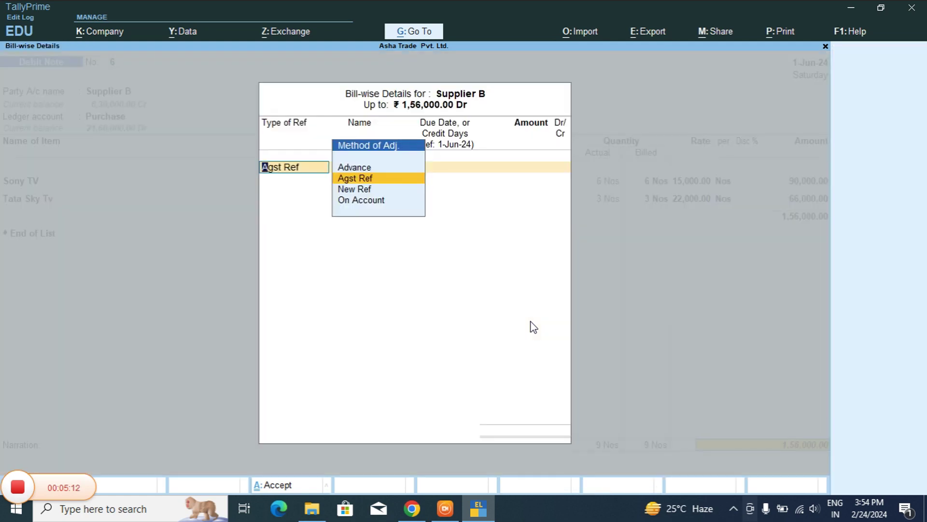
pyautogui.press('Return')
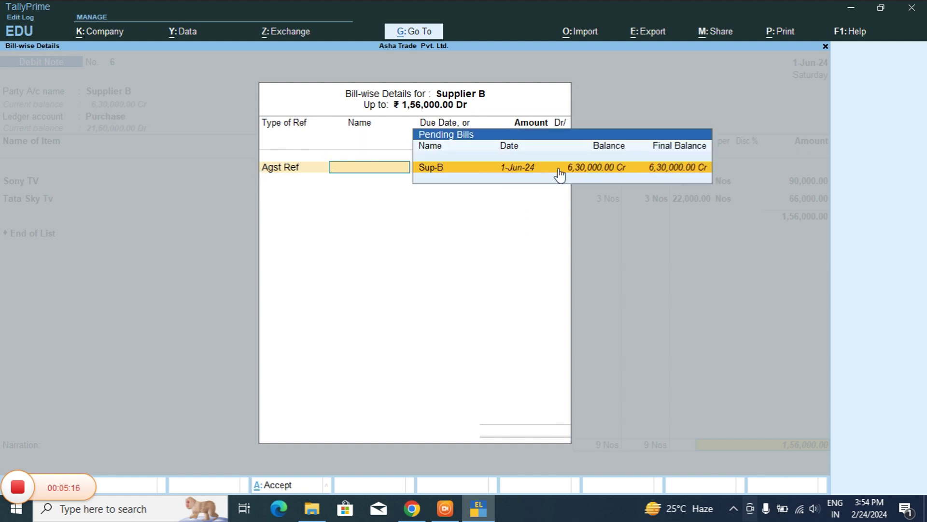
pyautogui.press('Return')
pyautogui.press('Return')
pyautogui.press('Return')
pyautogui.press('Return')
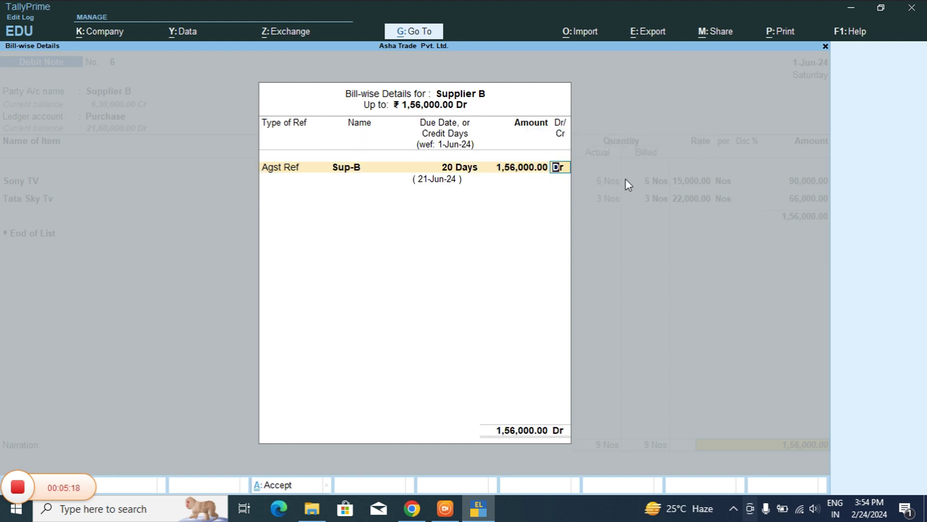
pyautogui.press('Return')
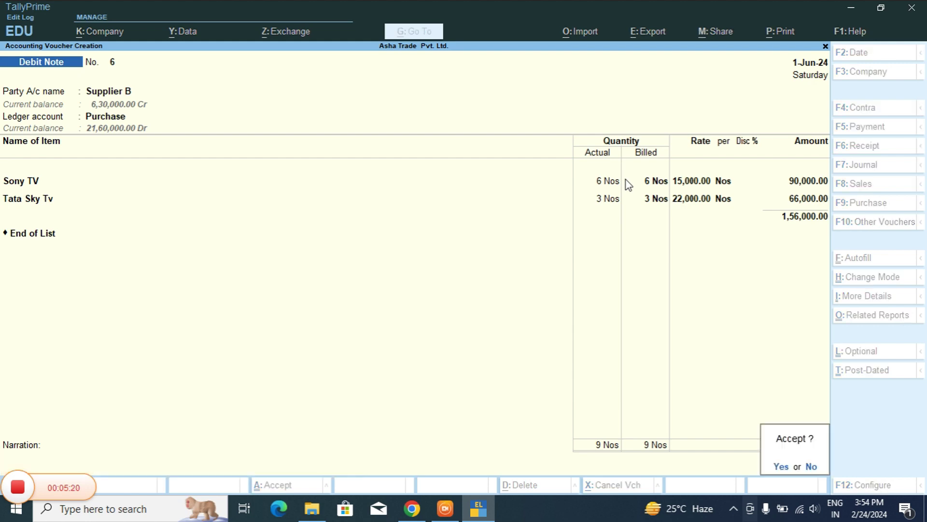
pyautogui.press('Return')
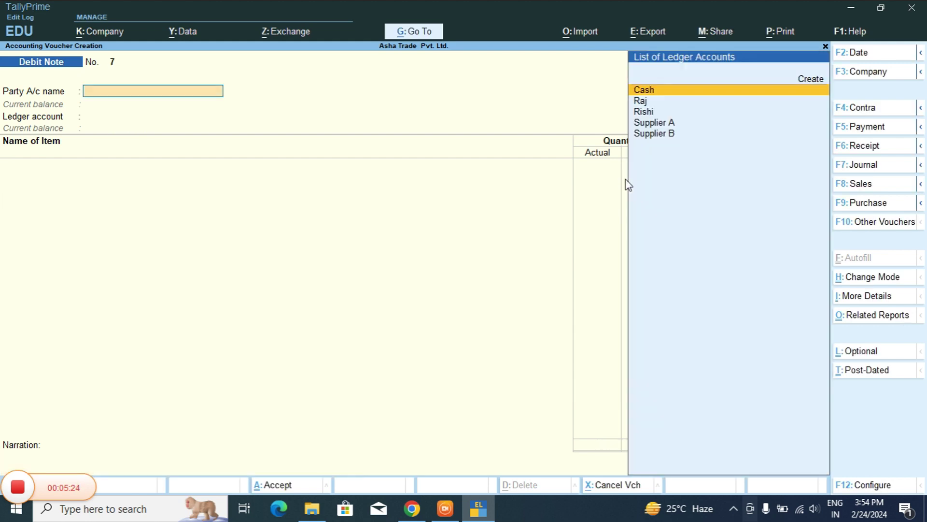
# Leave voucher entry and display the ledger account book of Supplier A.
pyautogui.press('Escape')
pyautogui.press('y')
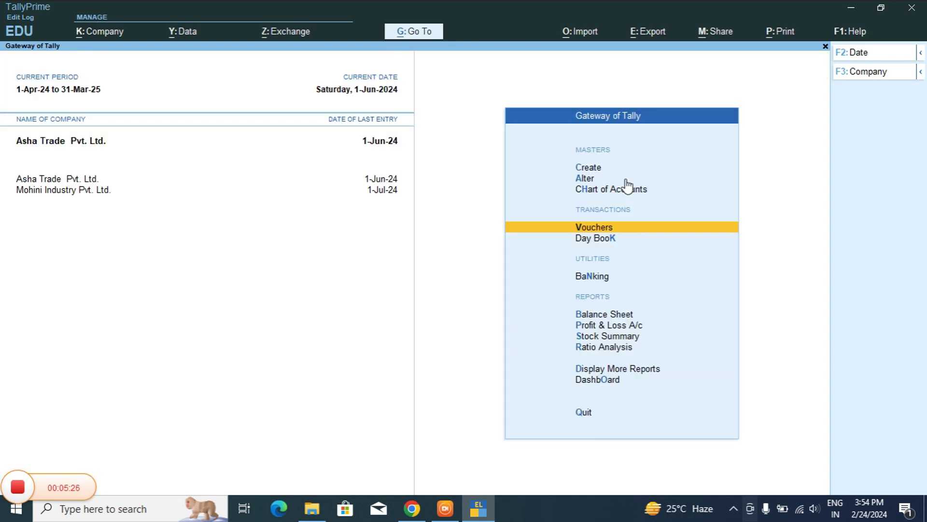
pyautogui.press('d')
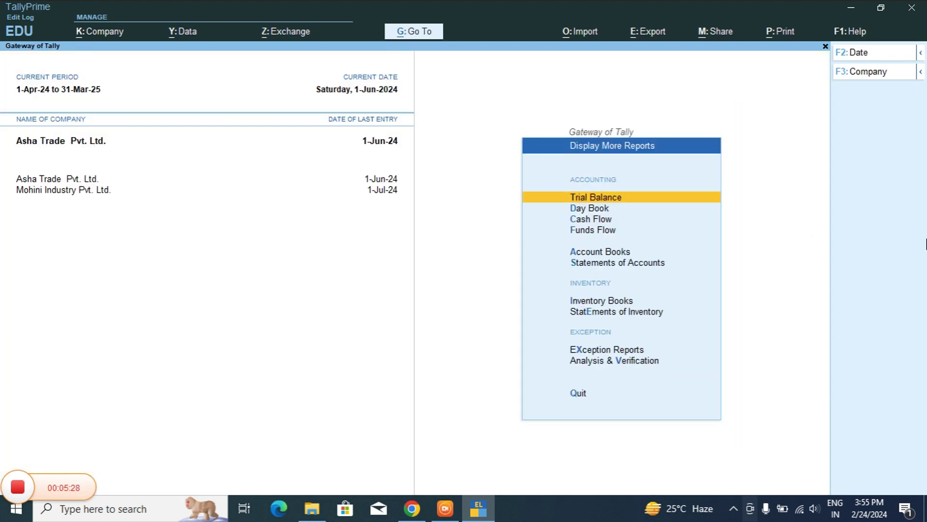
pyautogui.press('Down')
pyautogui.press('Down')
pyautogui.press('Down')
pyautogui.press('Down')
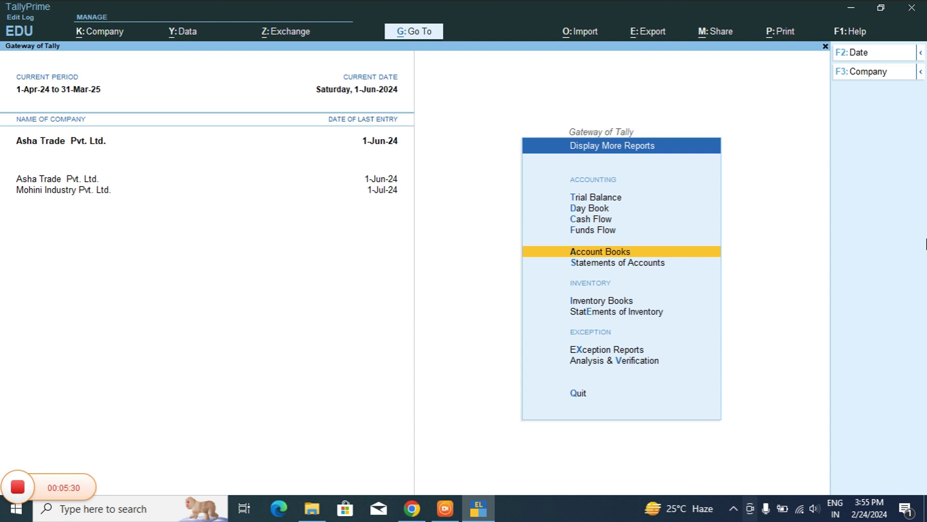
pyautogui.press('Return')
pyautogui.press('Down')
pyautogui.press('Return')
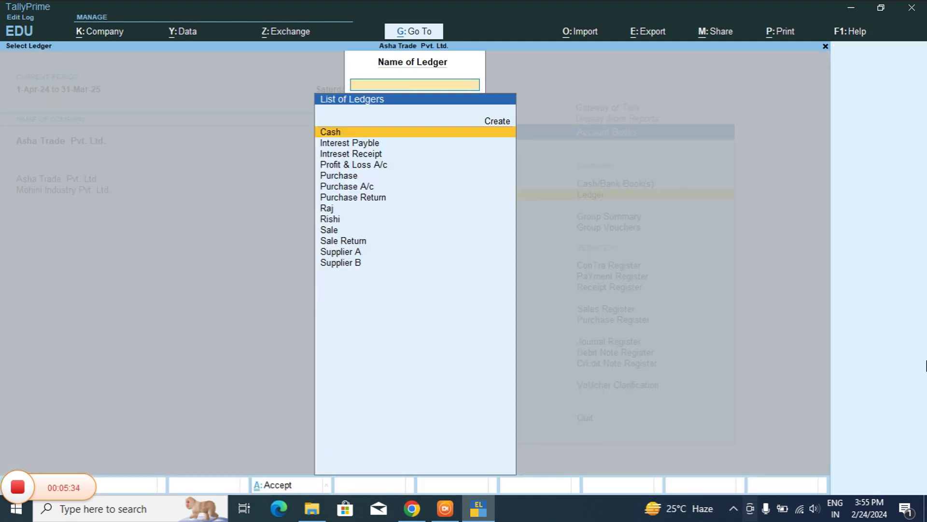
pyautogui.write('SU')
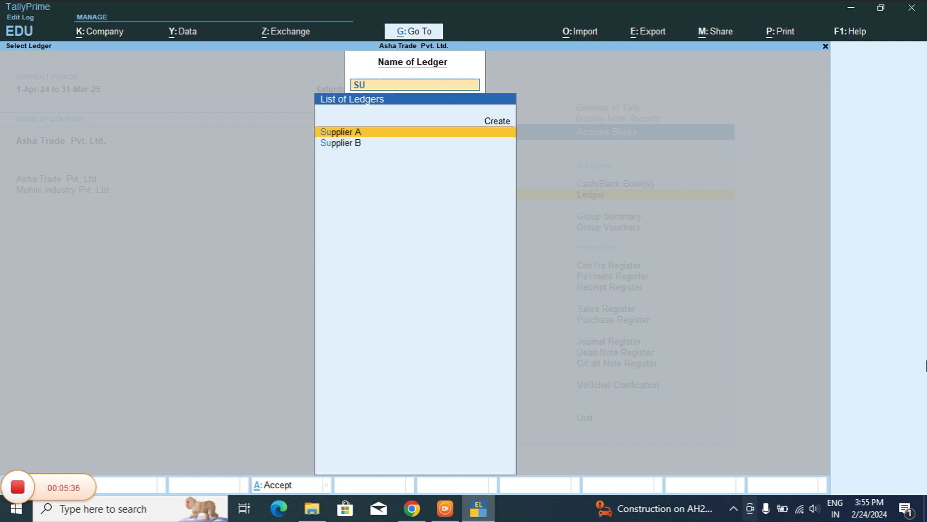
pyautogui.press('Return')
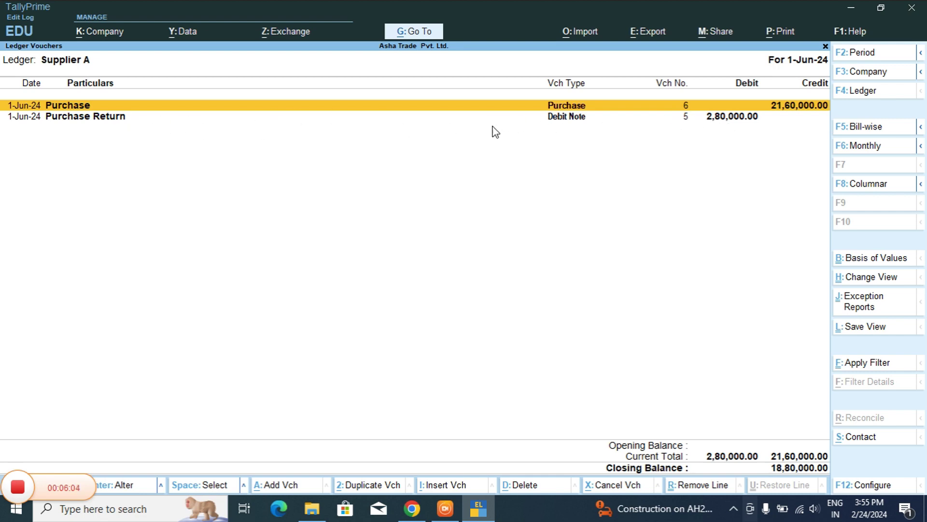
# Open the Purchase Return debit note from Supplier A's ledger to review its items, and return to the ledger.
pyautogui.click(583, 124)
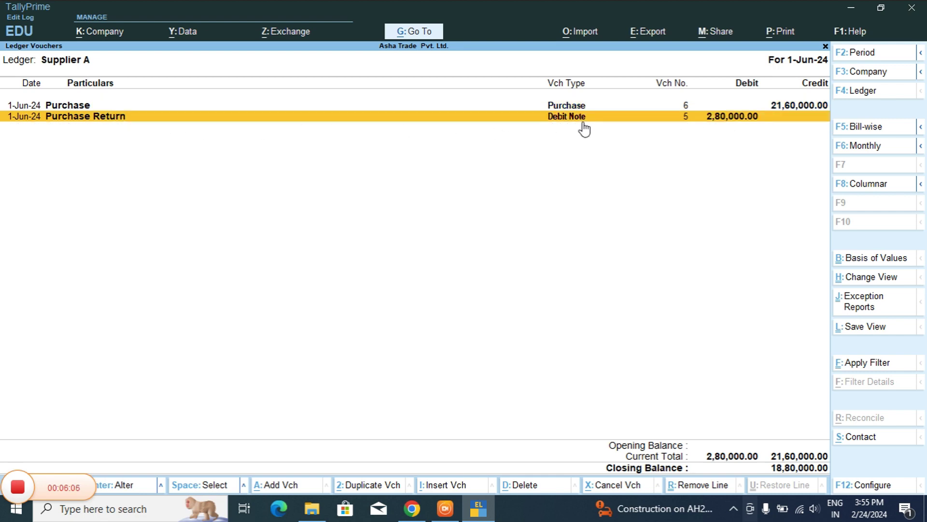
pyautogui.click(583, 124)
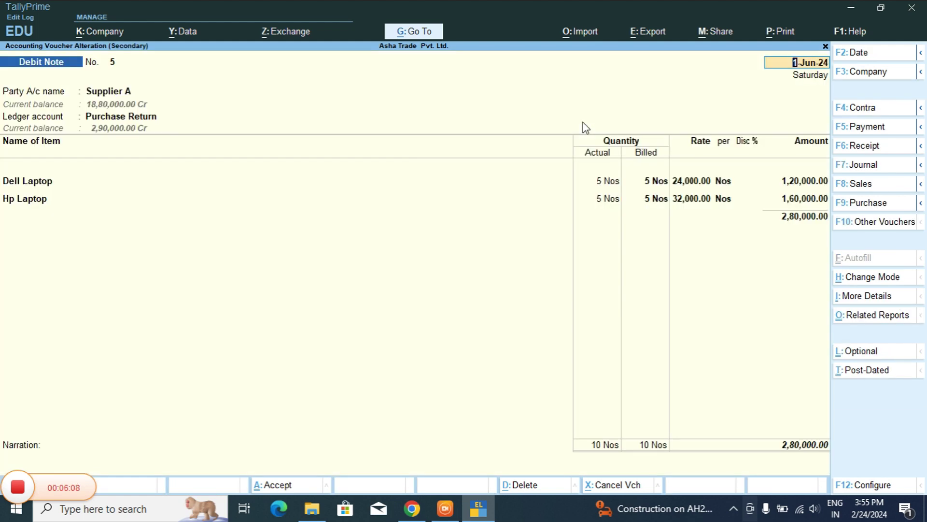
pyautogui.press('Escape')
pyautogui.press('y')
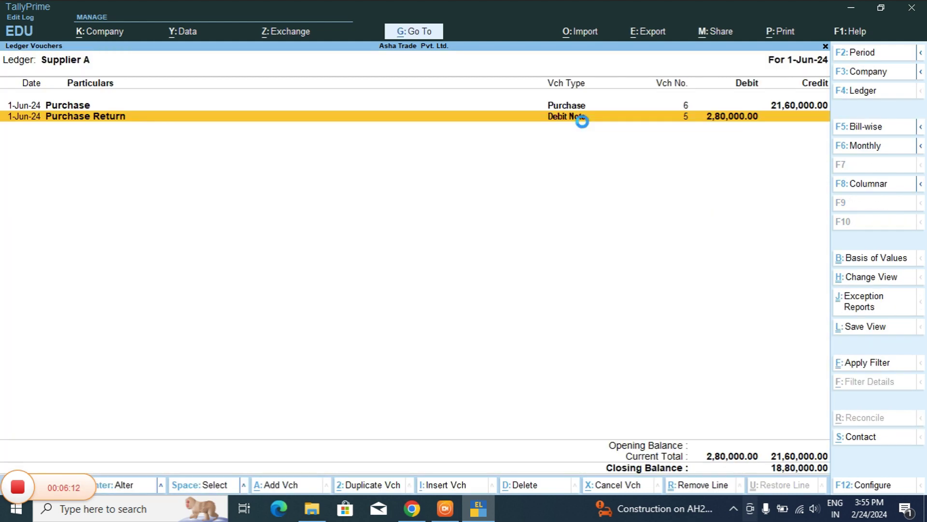
# Turn on Show Inventory details in the configuration of Supplier A's ledger report, keeping the Default sorting method.
pyautogui.press('F12')
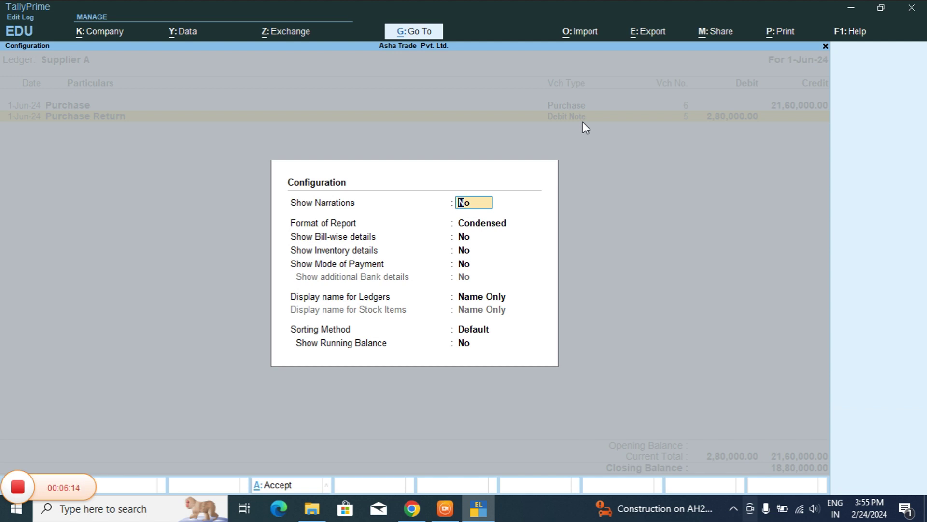
pyautogui.press('Return')
pyautogui.press('Return')
pyautogui.press('Return')
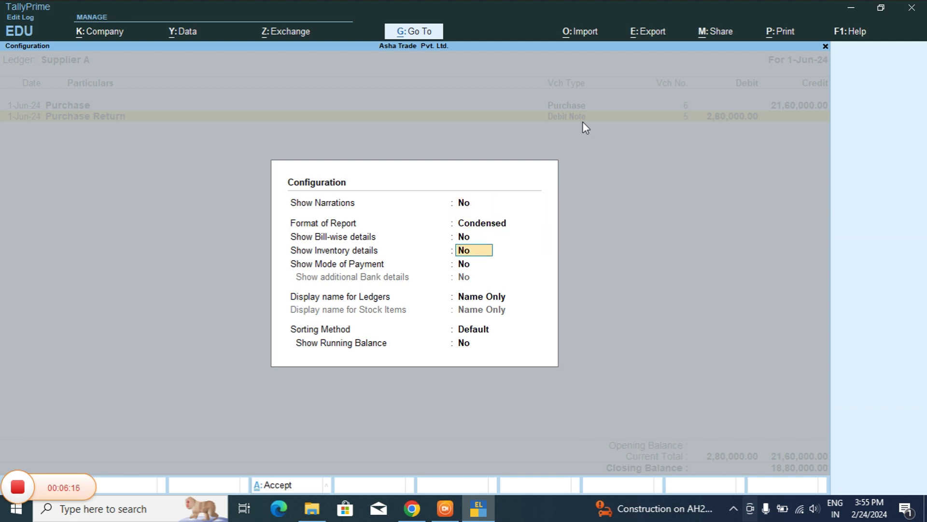
pyautogui.write('y')
pyautogui.press('Return')
pyautogui.press('Return')
pyautogui.press('Return')
pyautogui.press('Return')
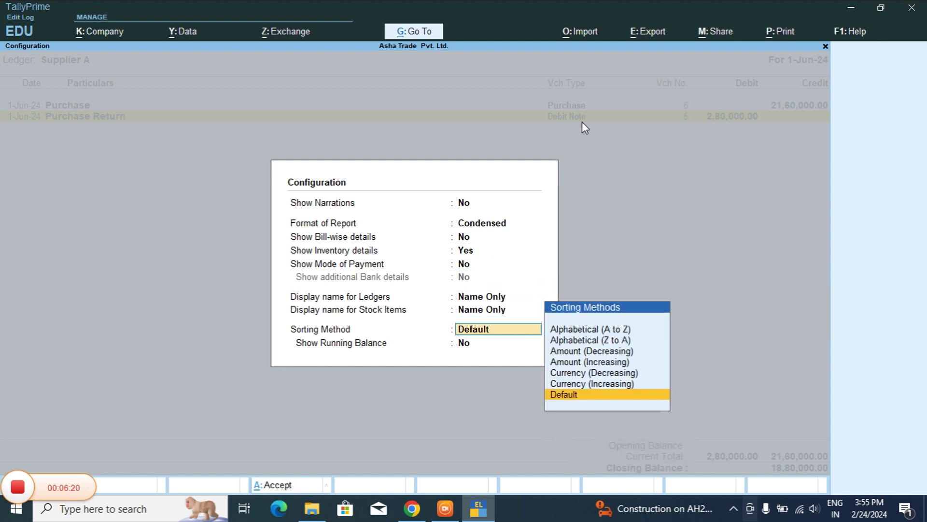
pyautogui.press('Return')
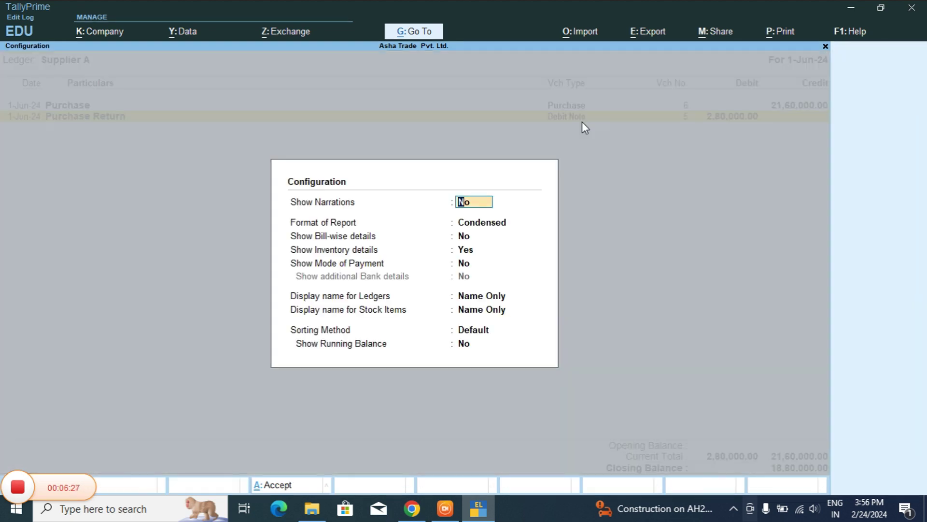
# Set Show Bill-wise details to Yes in the ledger report configuration and apply it to Supplier A's ledger.
pyautogui.press('Return')
pyautogui.write('y')
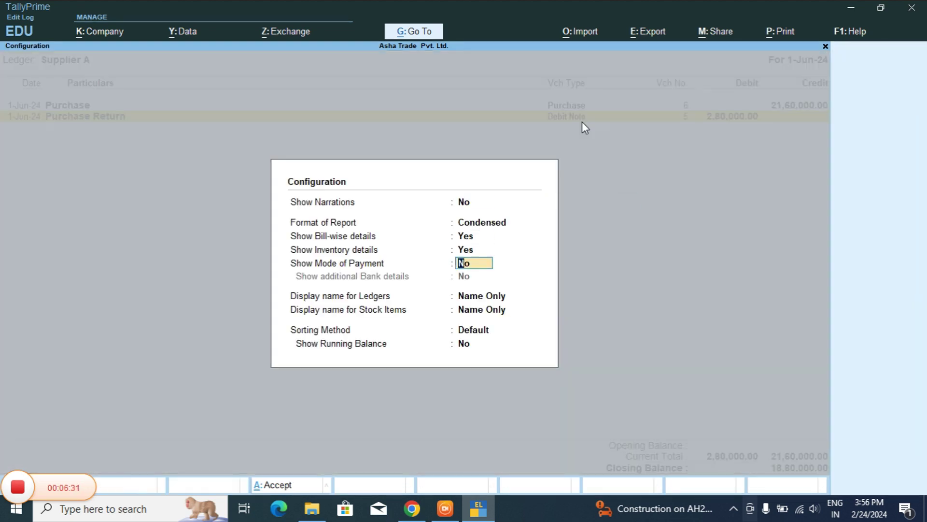
pyautogui.press('Return')
pyautogui.press('Return')
pyautogui.press('Return')
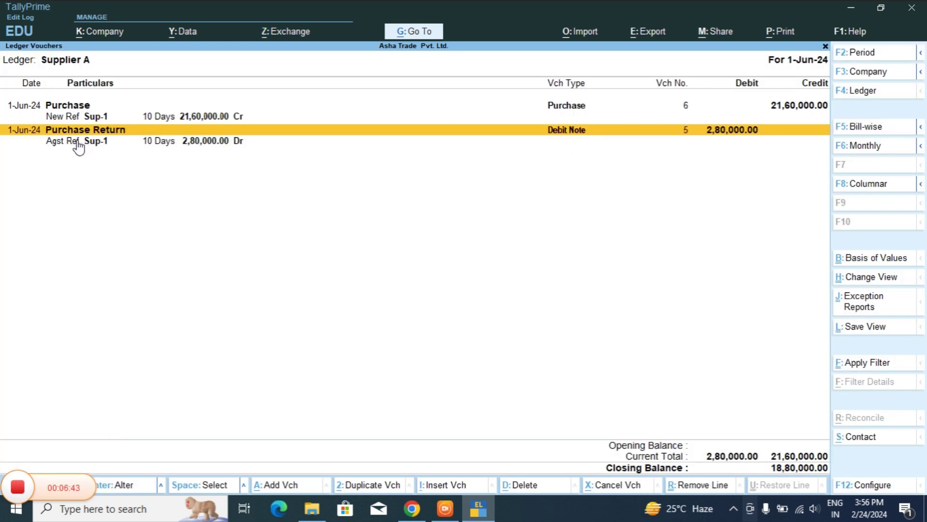
# Open the debit note from its Agst Ref Sup-1 line in Supplier A's ledger to review it, and return.
pyautogui.click(78, 144)
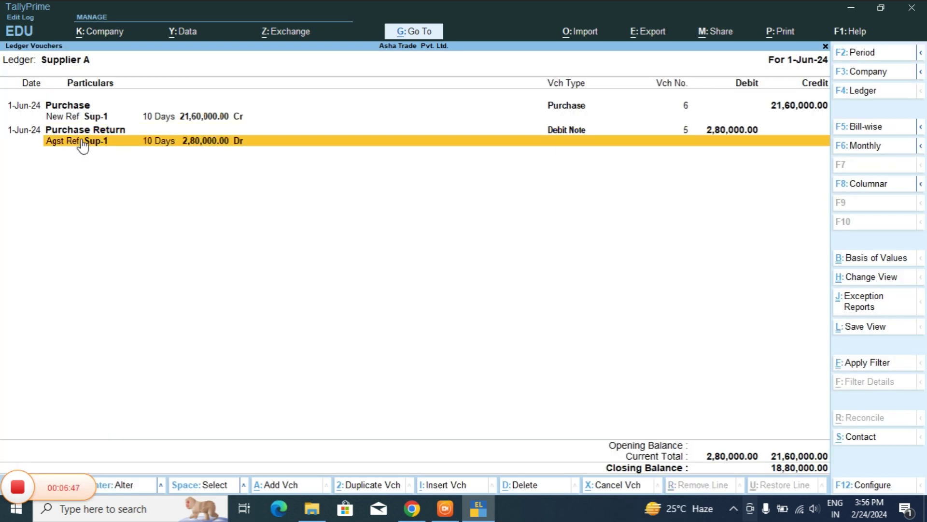
pyautogui.doubleClick(82, 141)
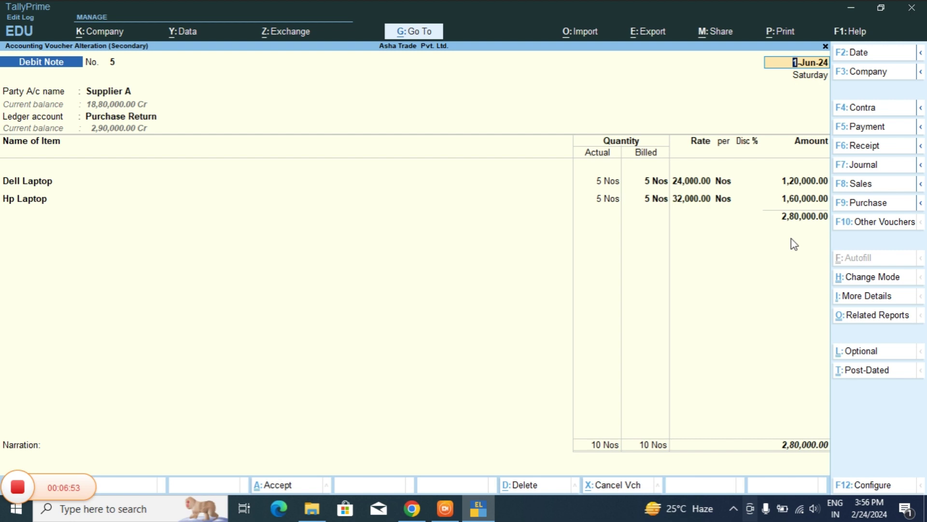
pyautogui.press('BackSpace')
pyautogui.press('Escape')
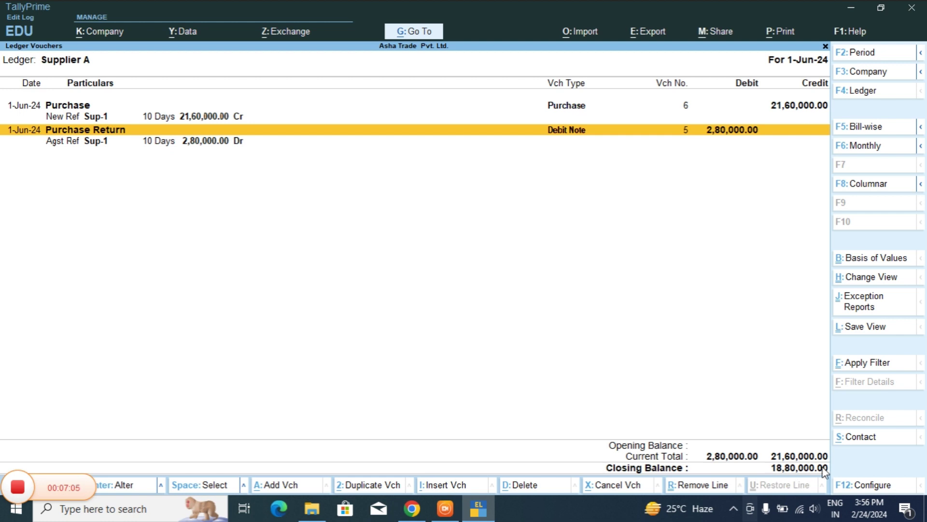
# Display Supplier B's ledger to review its purchase and debit note, and return to the account books.
pyautogui.press('Escape')
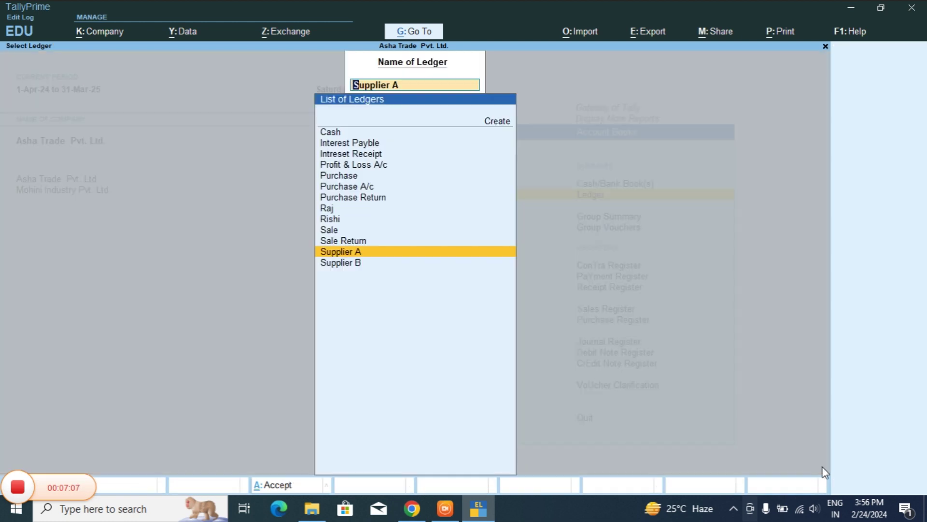
pyautogui.click(338, 264)
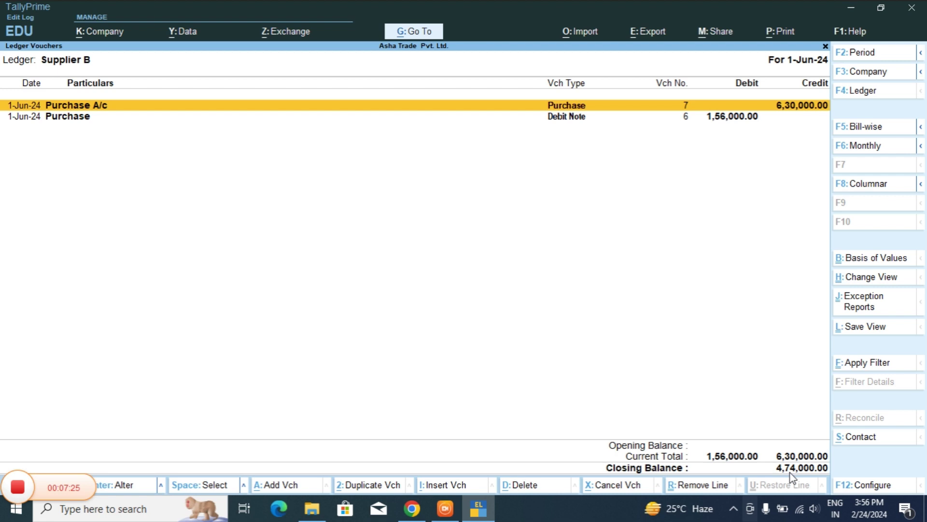
pyautogui.press('Escape')
pyautogui.press('Escape')
pyautogui.press('Escape')
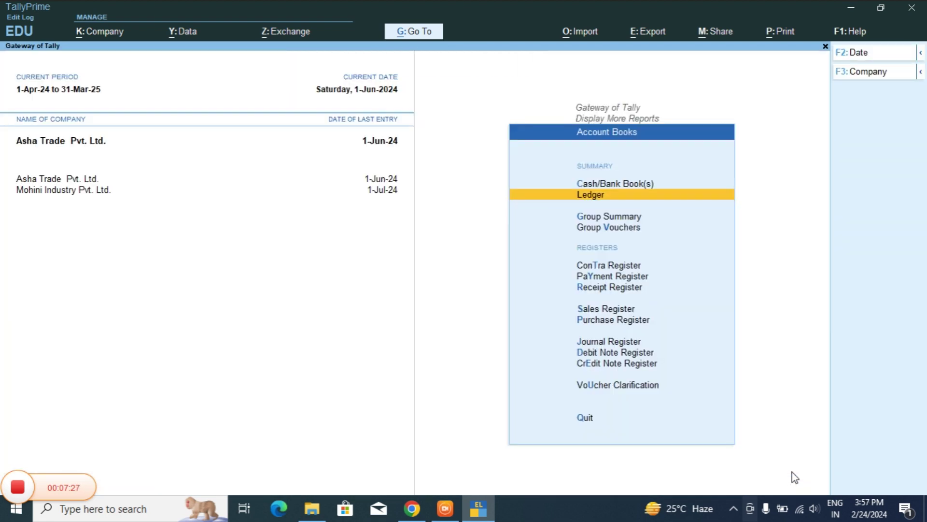
# Review the June vouchers in the Purchase Register and return to the account books.
pyautogui.press('Down')
pyautogui.press('Down')
pyautogui.press('Down')
pyautogui.press('Down')
pyautogui.press('Down')
pyautogui.press('Down')
pyautogui.press('Down')
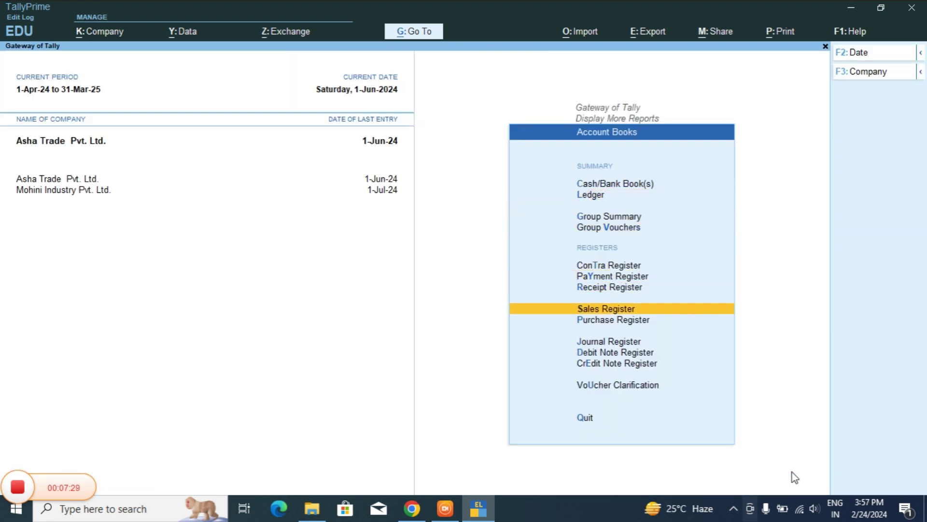
pyautogui.press('Return')
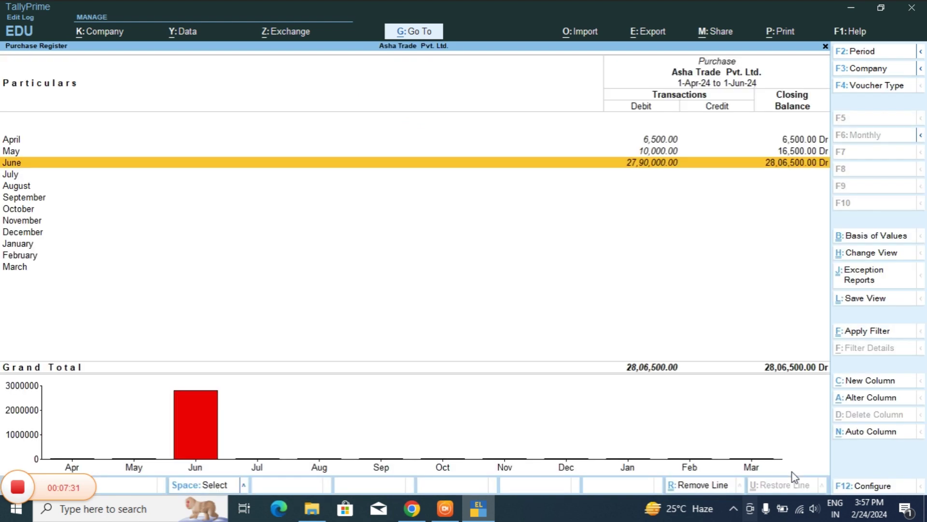
pyautogui.press('Return')
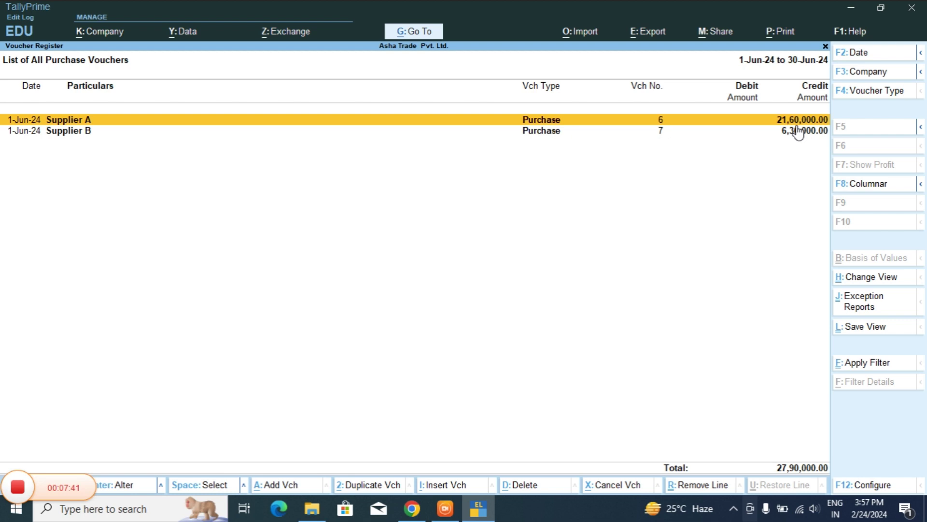
pyautogui.press('Escape')
pyautogui.press('Escape')
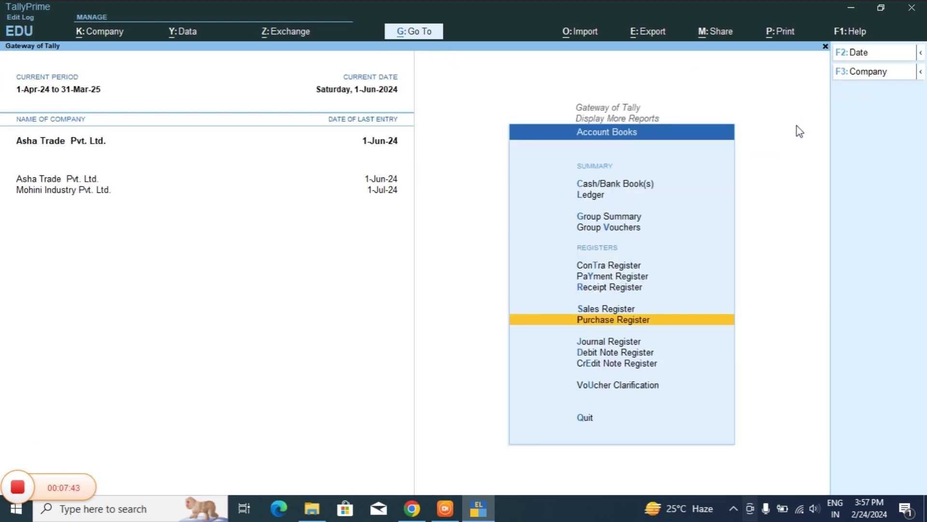
# Review the June debit notes for both suppliers in the Debit Note Register and return to the account books.
pyautogui.press('Down')
pyautogui.press('Down')
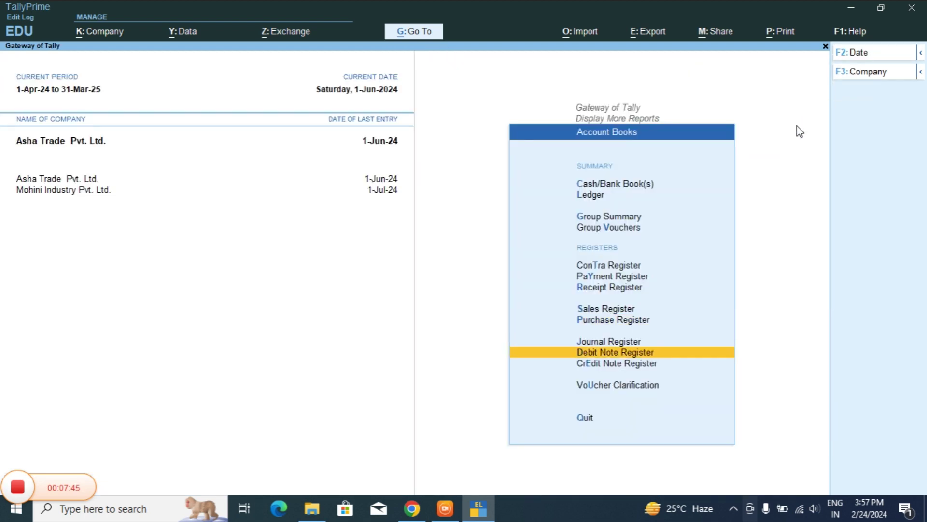
pyautogui.press('Up')
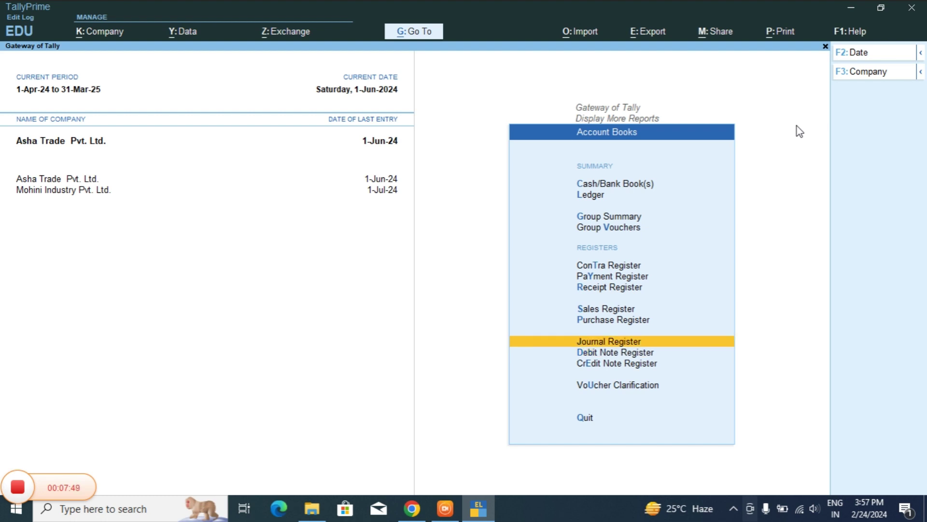
pyautogui.press('Down')
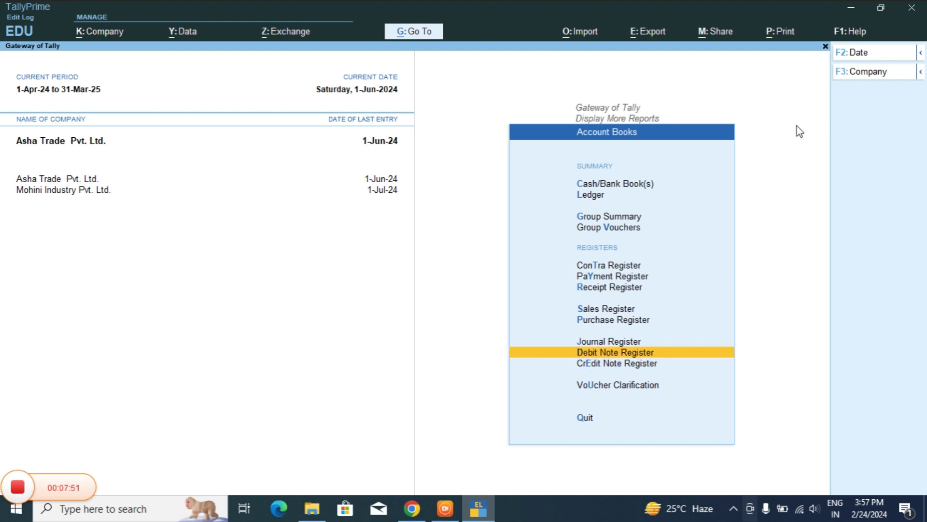
pyautogui.press('Return')
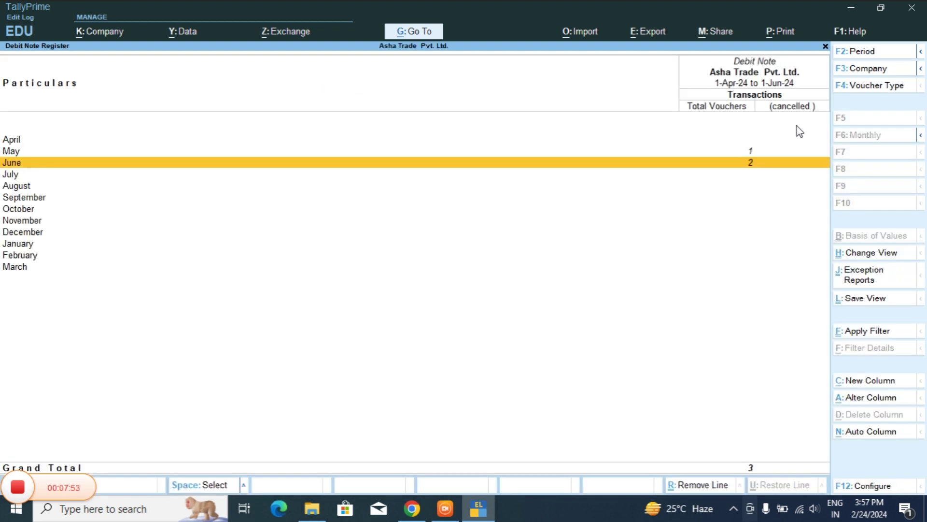
pyautogui.press('Return')
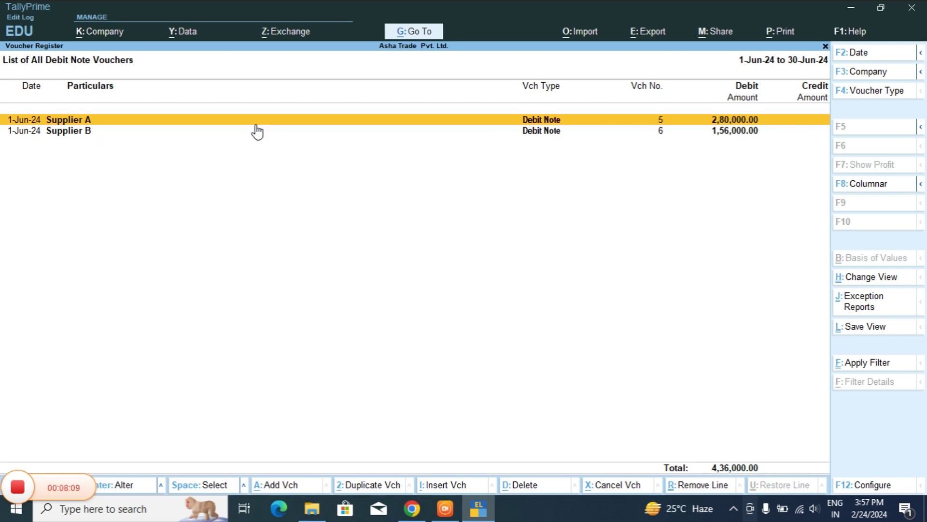
pyautogui.press('Escape')
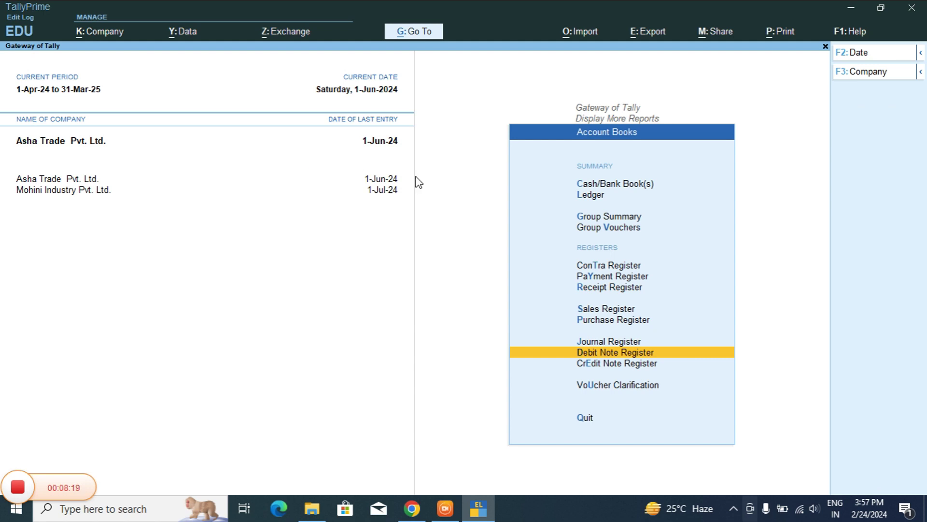
# Leave the account books for the Gateway of Tally and highlight the Day Book entry.
pyautogui.press('Up')
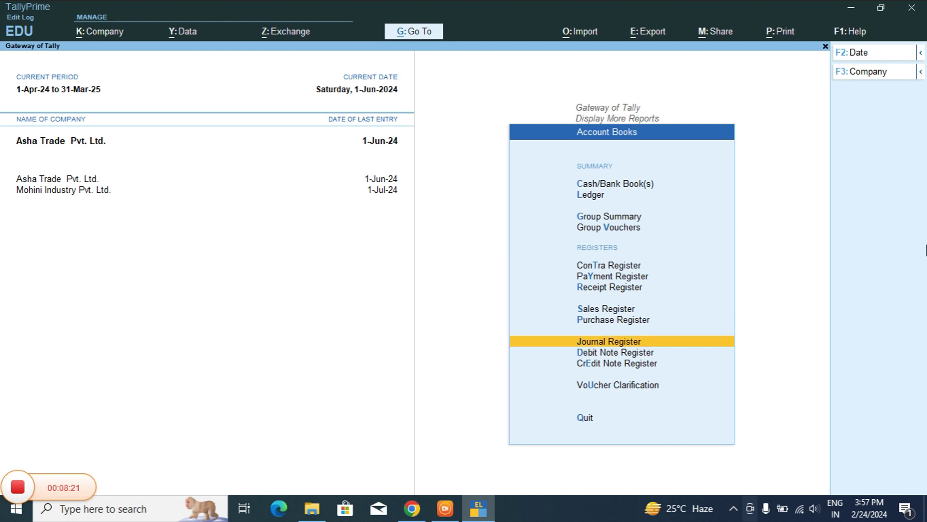
pyautogui.press('Escape')
pyautogui.press('Escape')
pyautogui.press('Up')
pyautogui.press('Up')
pyautogui.press('Up')
pyautogui.press('Up')
pyautogui.press('Up')
pyautogui.press('Up')
pyautogui.press('Up')
pyautogui.press('Up')
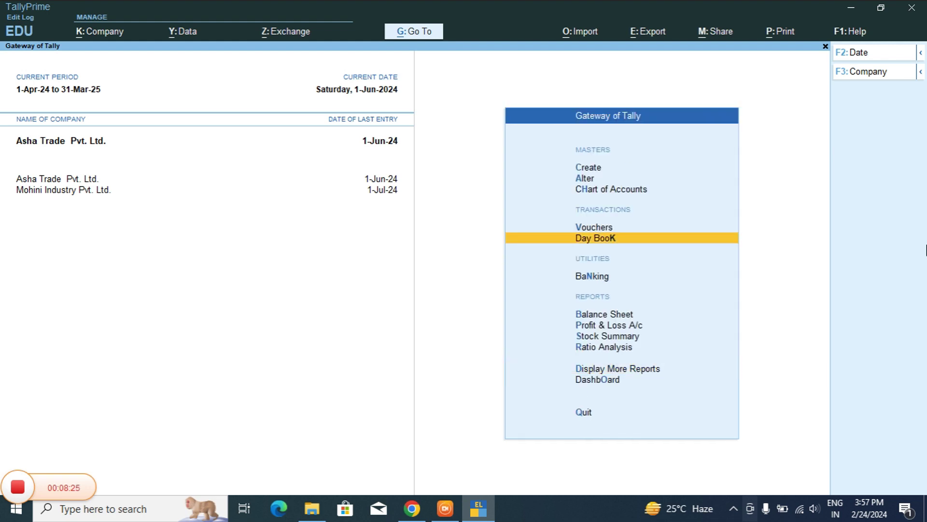